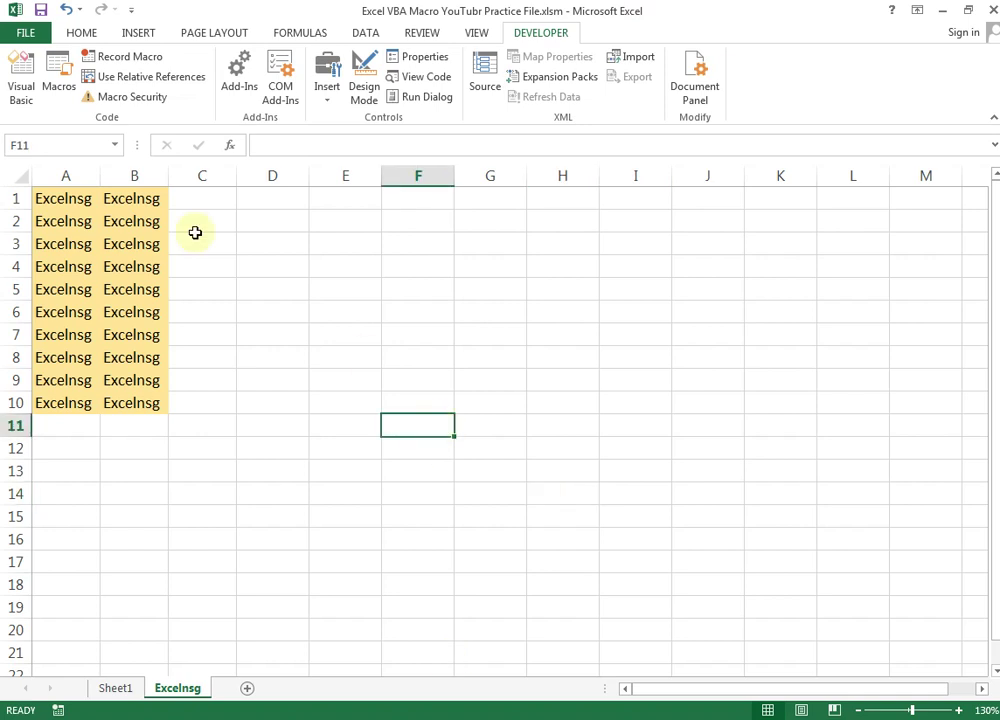
Step: Select the Excelnsg data A1:B10, then the empty block E6:I14 and cells D8 and F12
drag(45, 200, 121, 413)
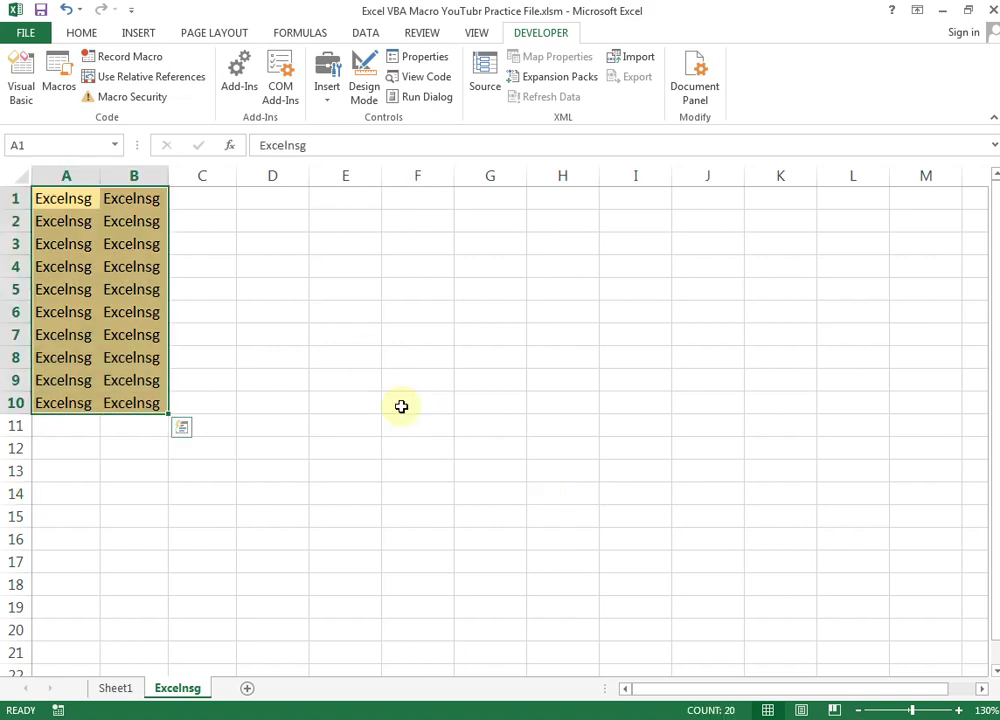
drag(358, 310, 605, 489)
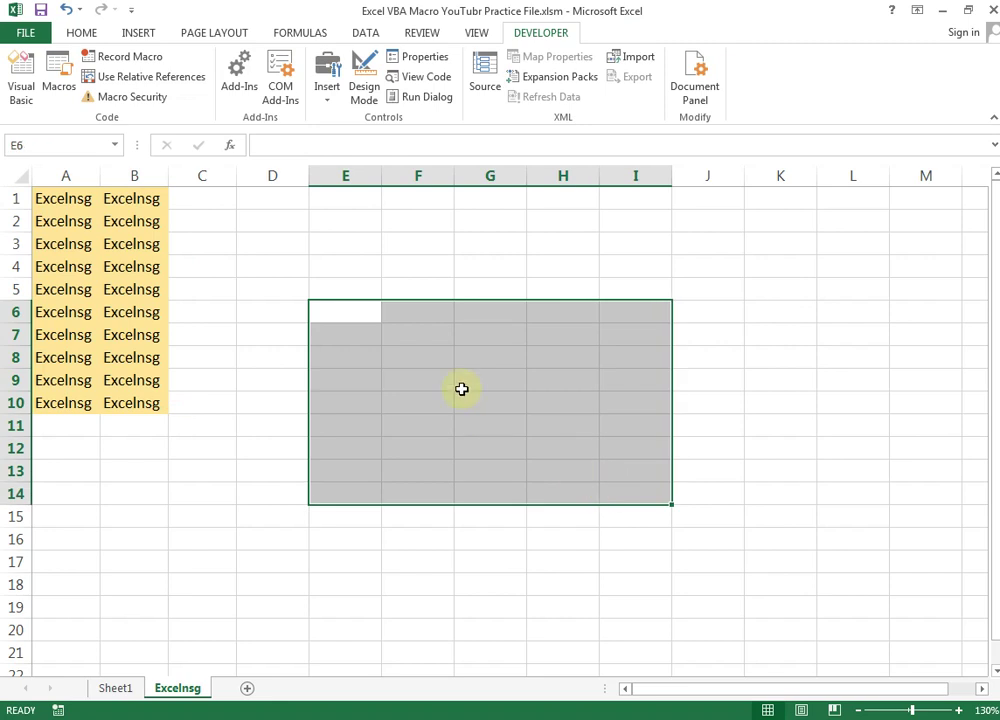
drag(426, 316, 620, 488)
click(286, 357)
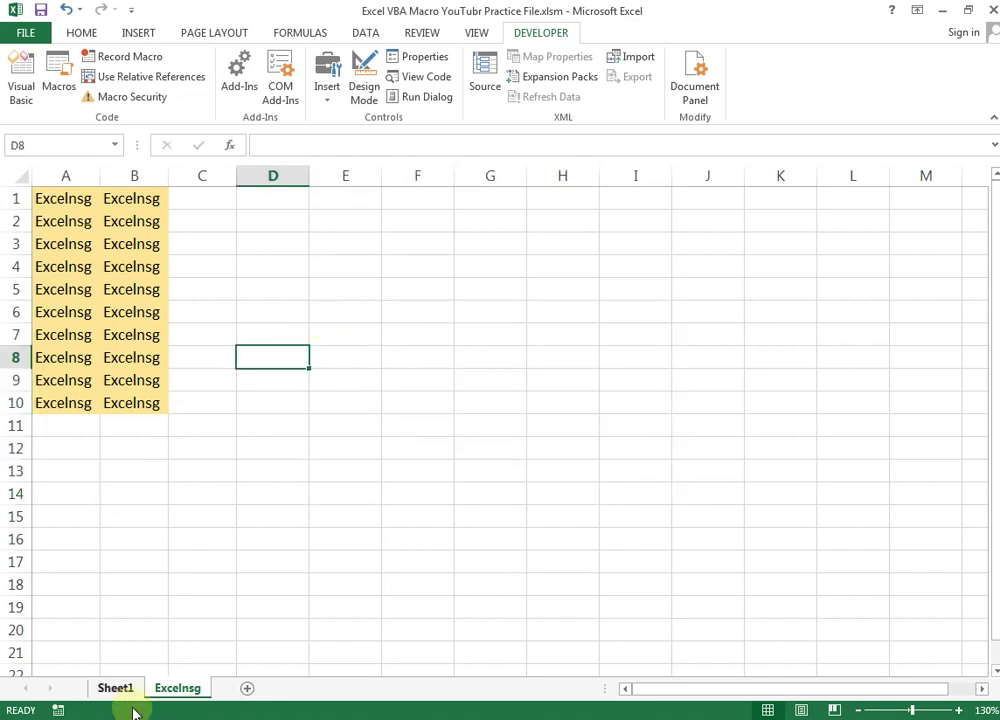
click(404, 452)
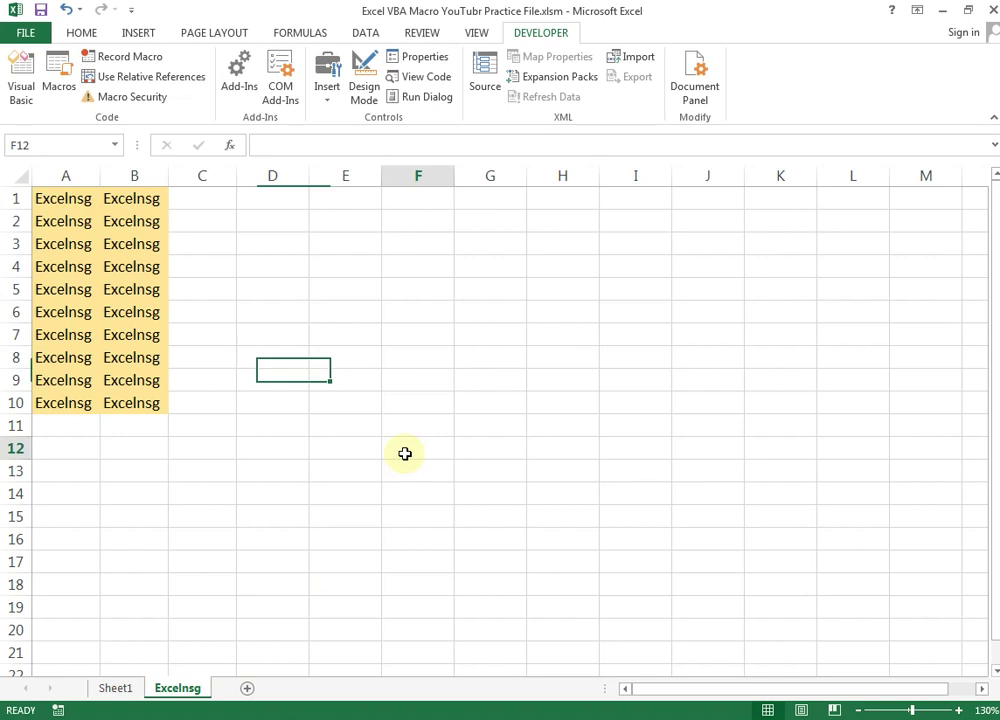
Step: Open the Insert dialog from the Excelnsg tab menu, close it without adding a sheet, and select G8
right_click(177, 694)
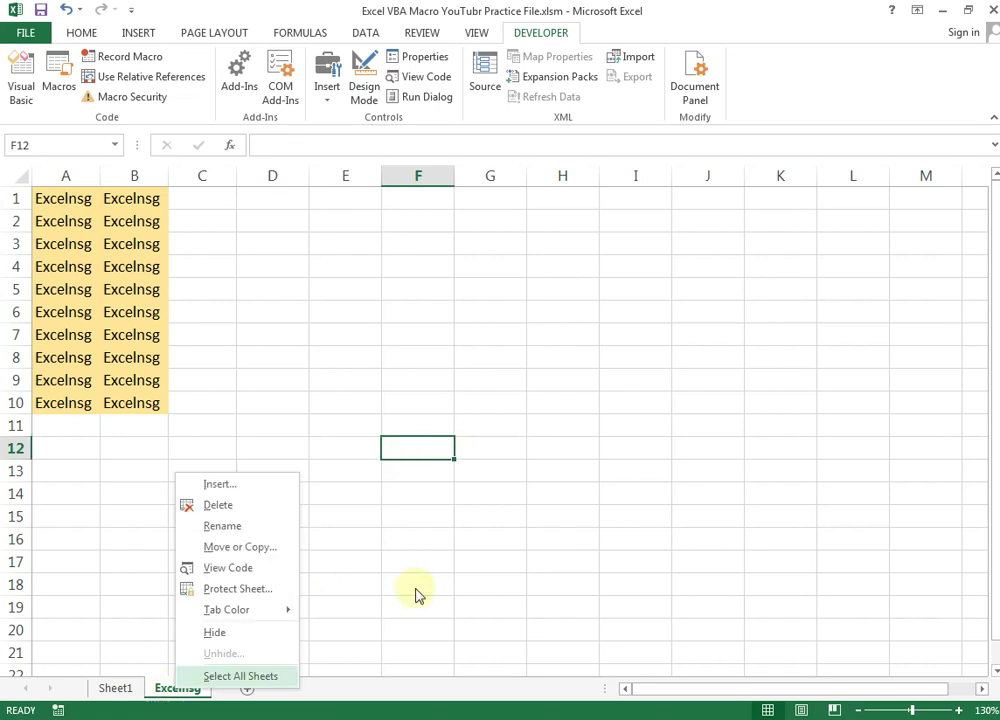
click(232, 491)
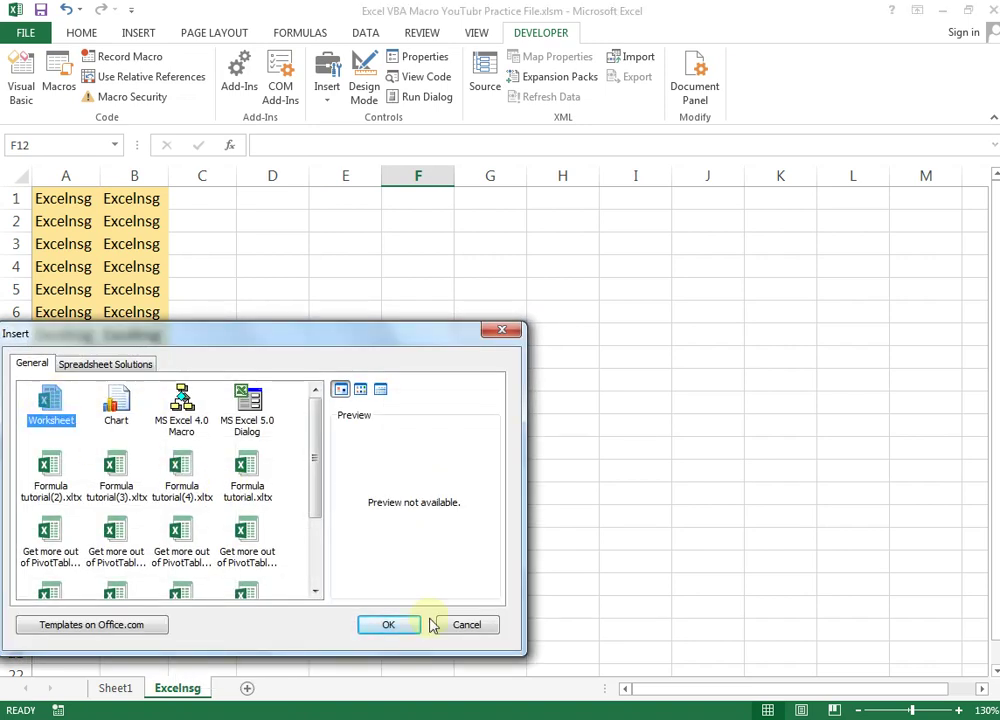
click(466, 626)
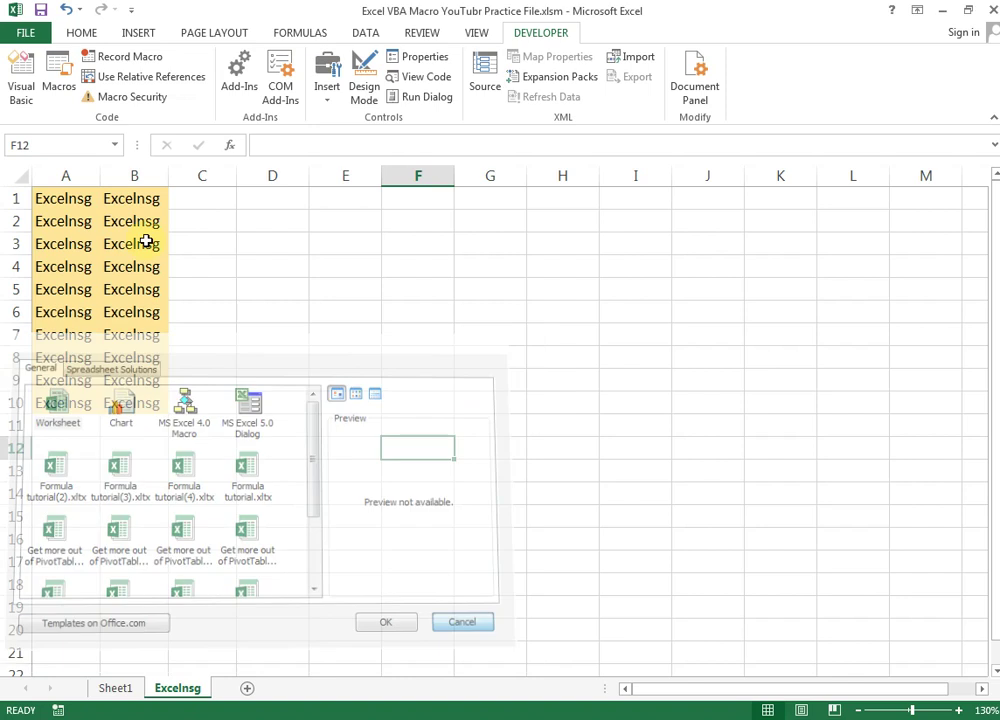
click(544, 333)
click(490, 357)
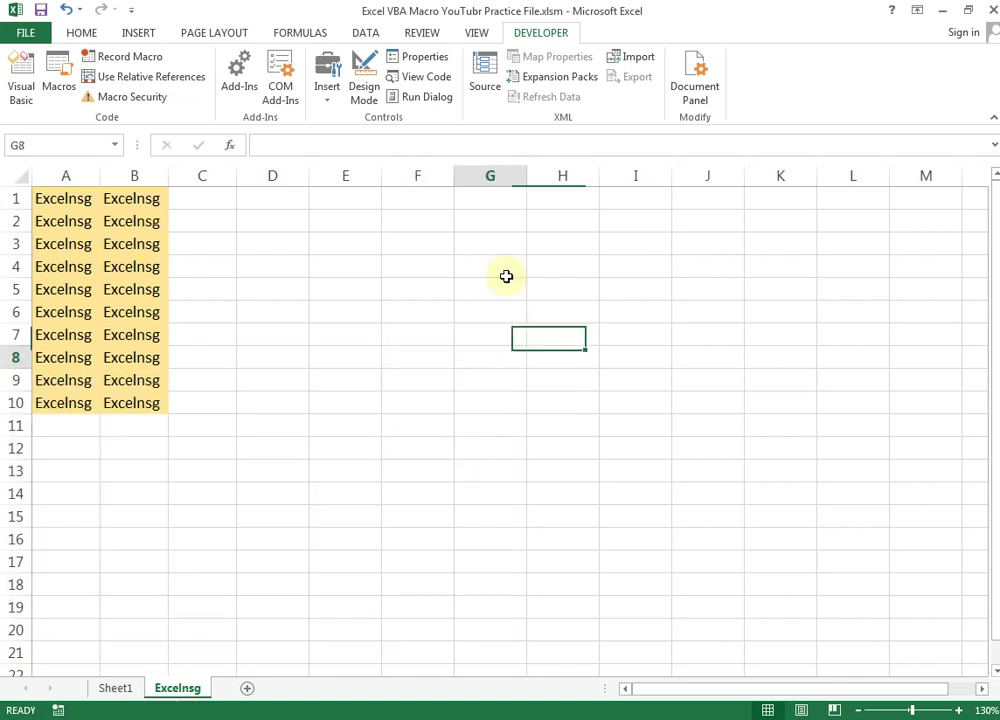
Step: Open the Add_New_Sheets code, flip between the Sheet1 and Excelnsg tabs, then return to the editor
click(21, 88)
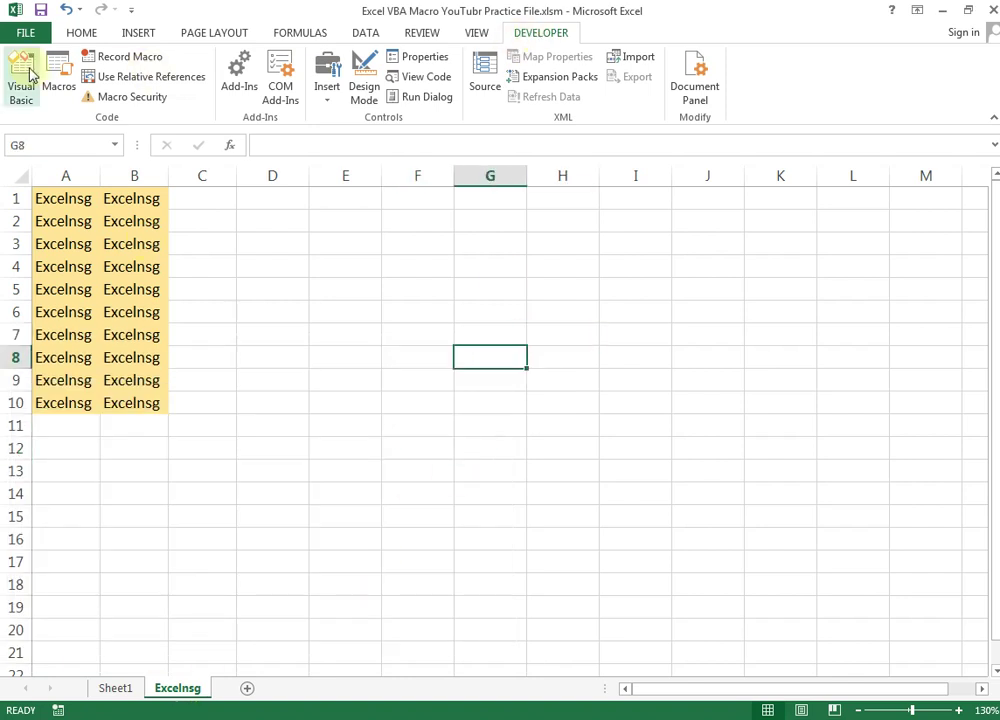
click(788, 338)
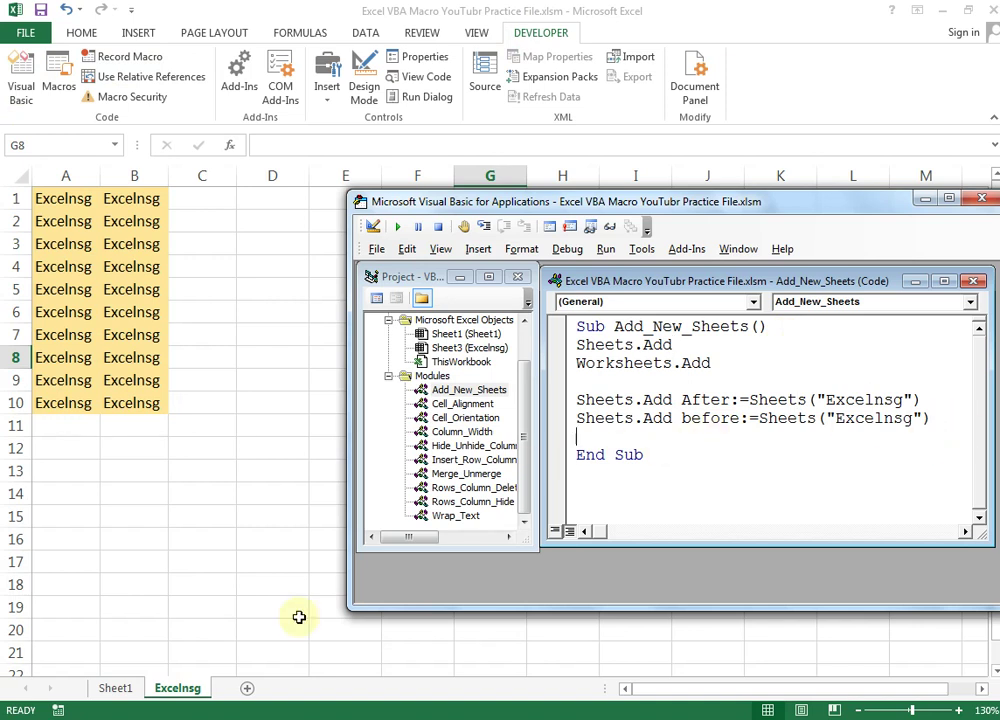
click(208, 540)
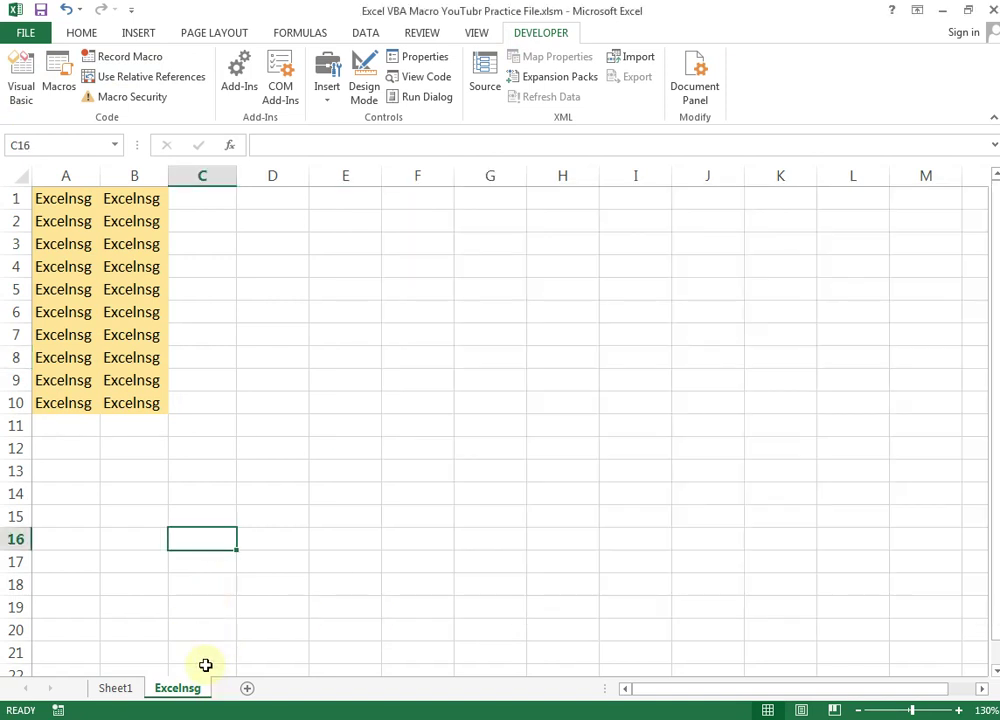
click(125, 690)
click(165, 689)
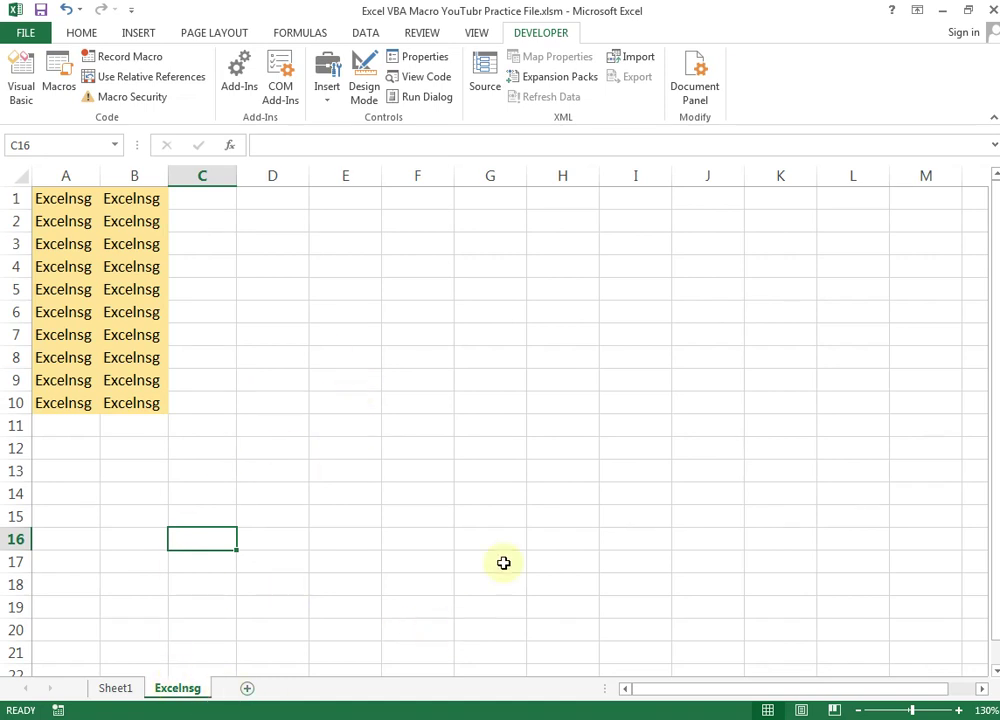
click(516, 470)
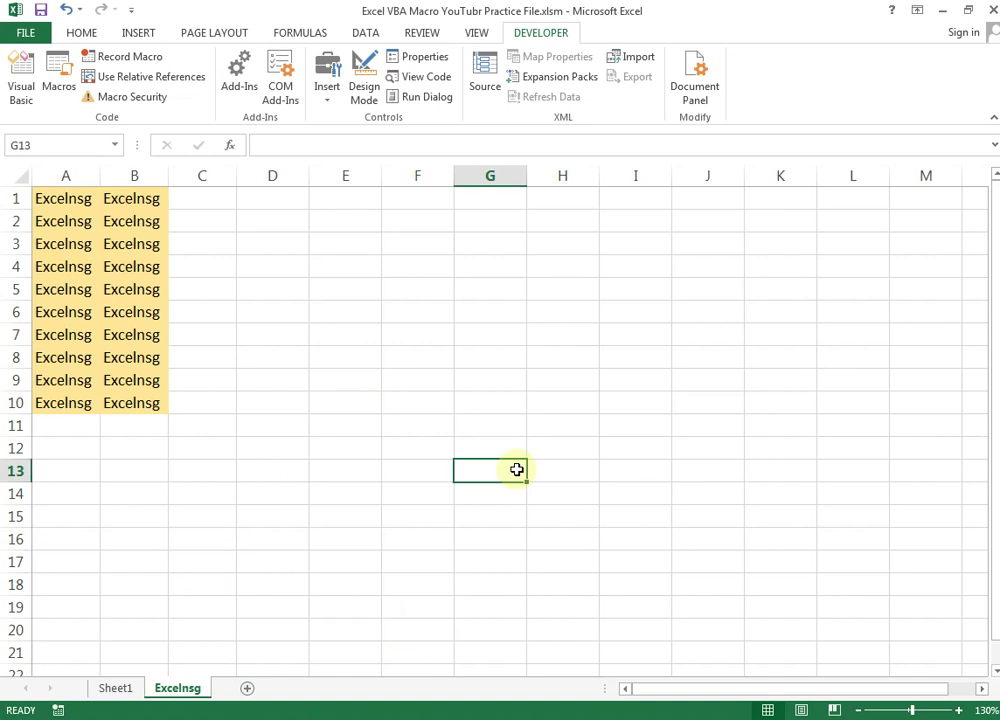
key(alt+F11)
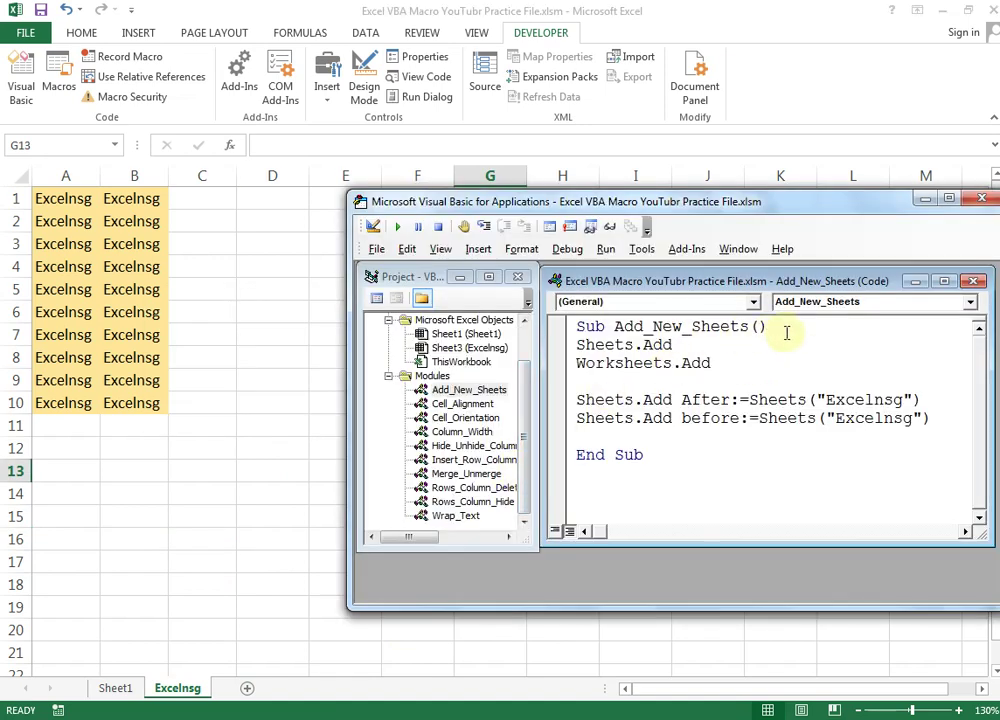
Step: Highlight the Sheets.Add and Worksheets.Add lines in the Add_New_Sheets code
drag(711, 364, 577, 344)
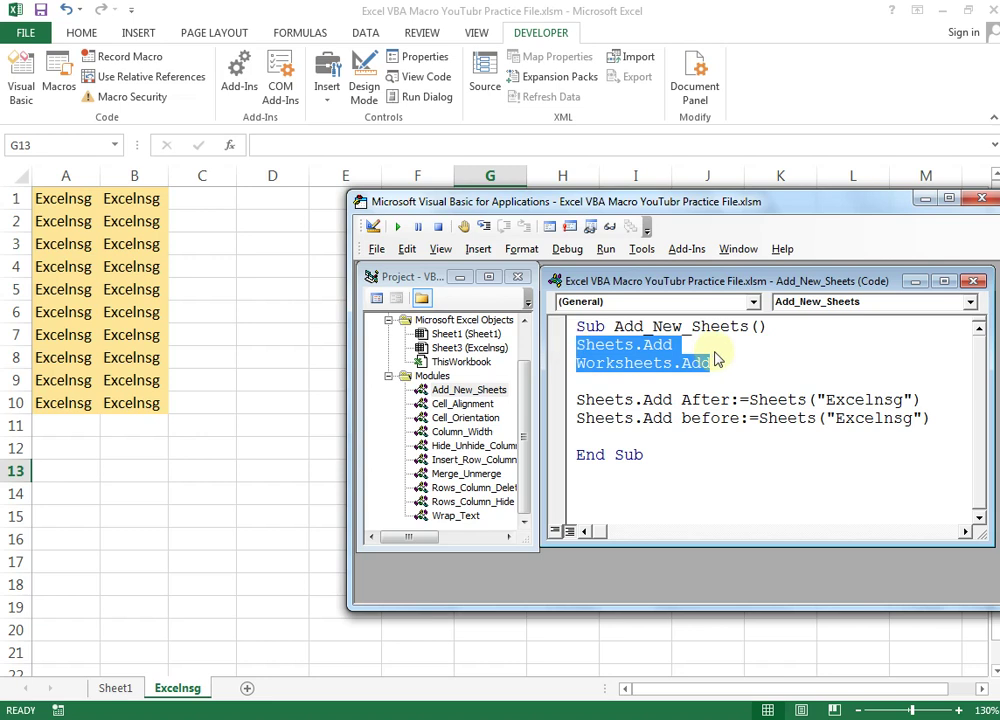
click(759, 358)
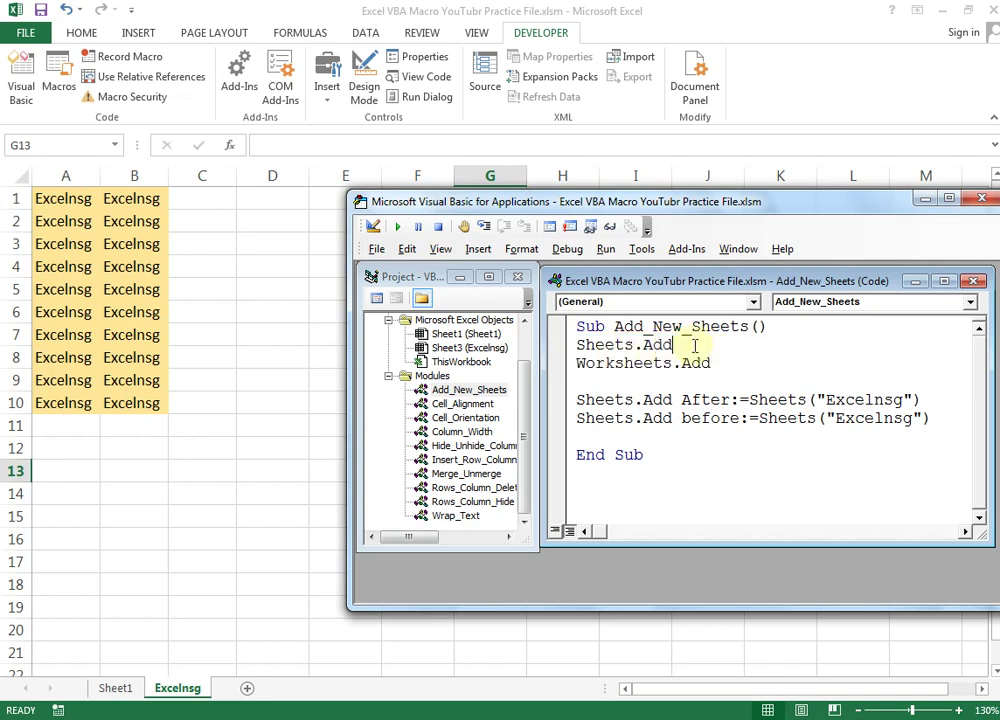
mouse_move(578, 363)
mouse_down()
mouse_move(757, 355)
mouse_move(576, 346)
mouse_up()
click(718, 366)
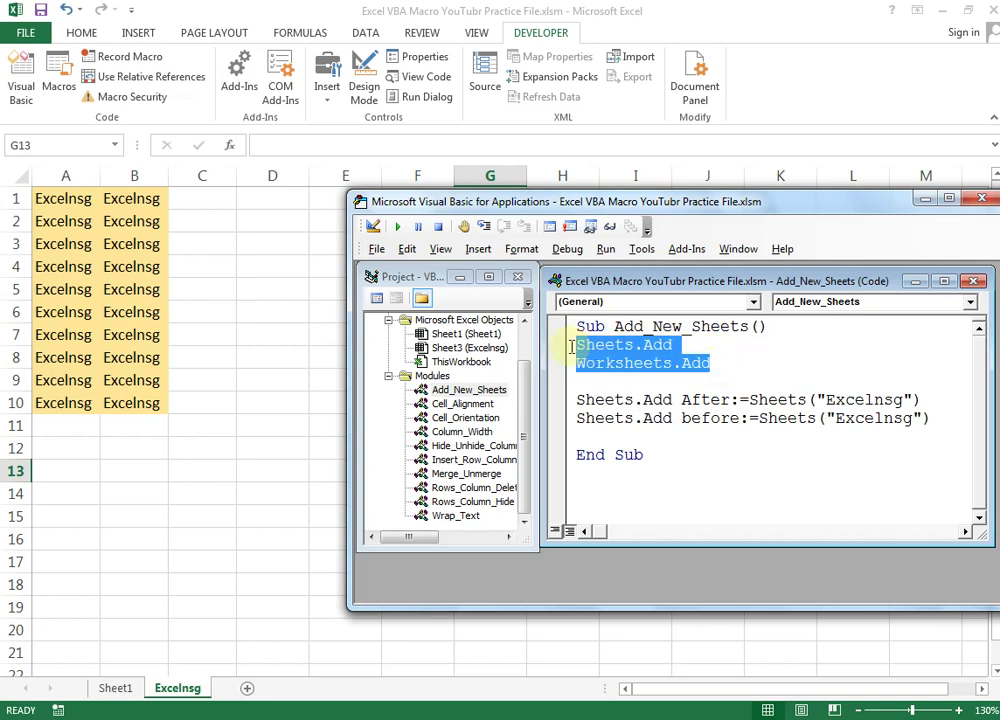
click(746, 363)
drag(746, 363, 576, 344)
click(739, 367)
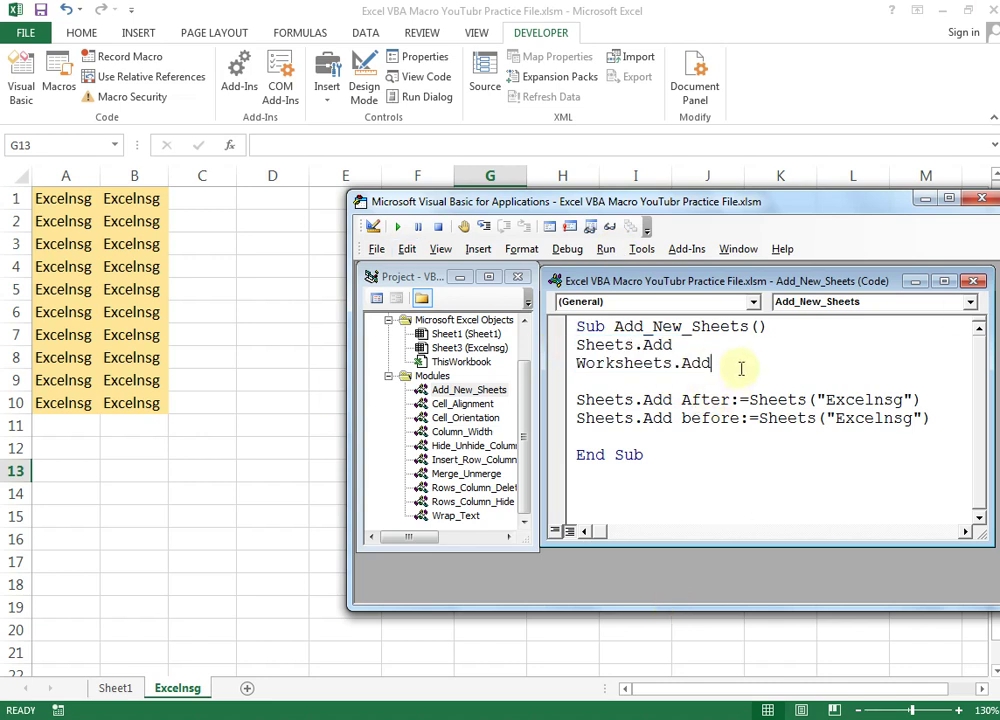
Step: Switch between the Excelnsg worksheet (cell F11) and the VBA editor, ending on the code
click(180, 602)
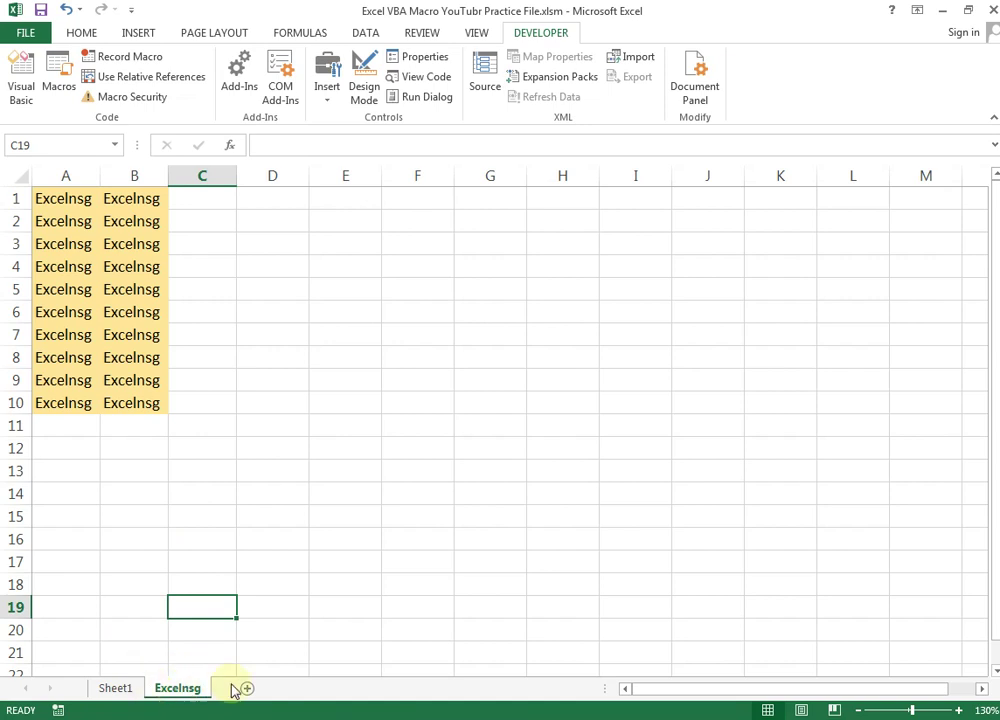
click(400, 426)
key(alt+F11)
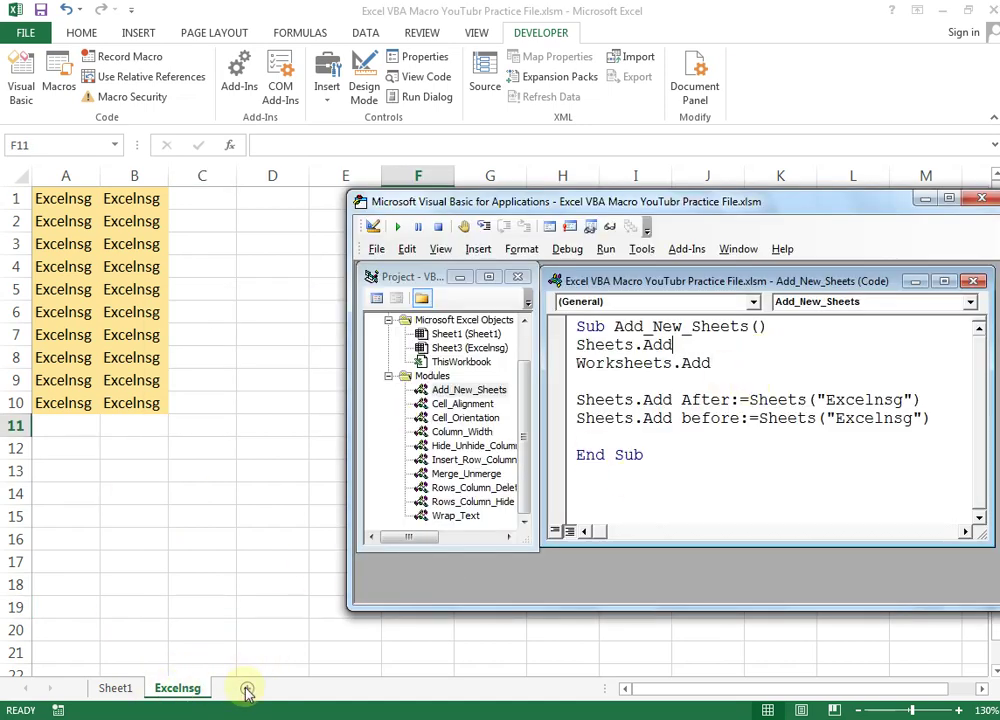
click(188, 688)
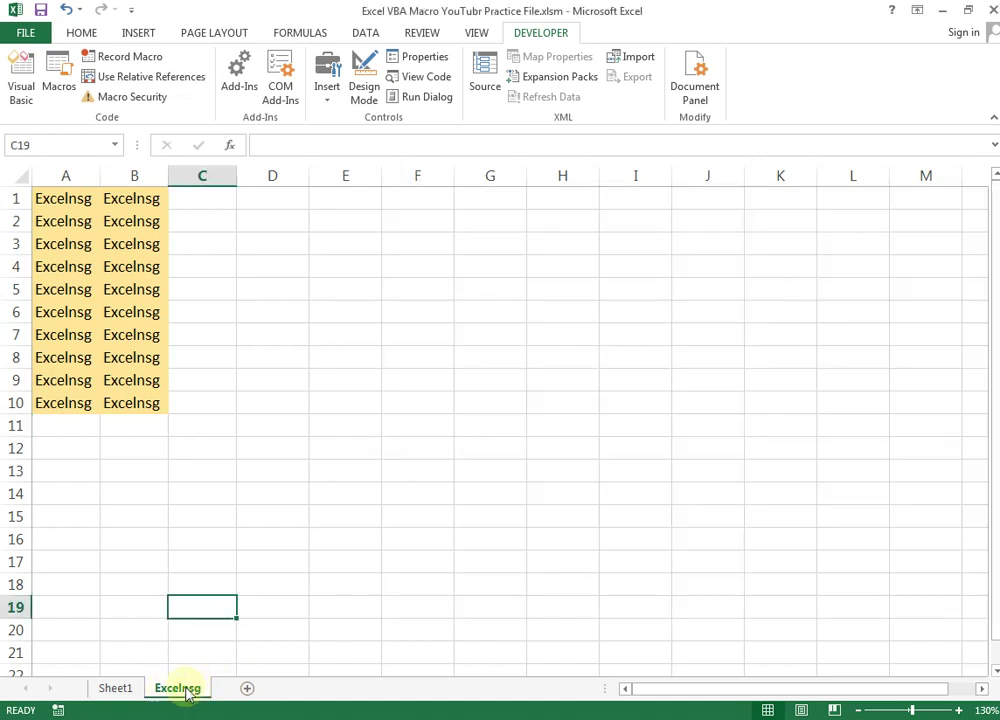
key(alt+F11)
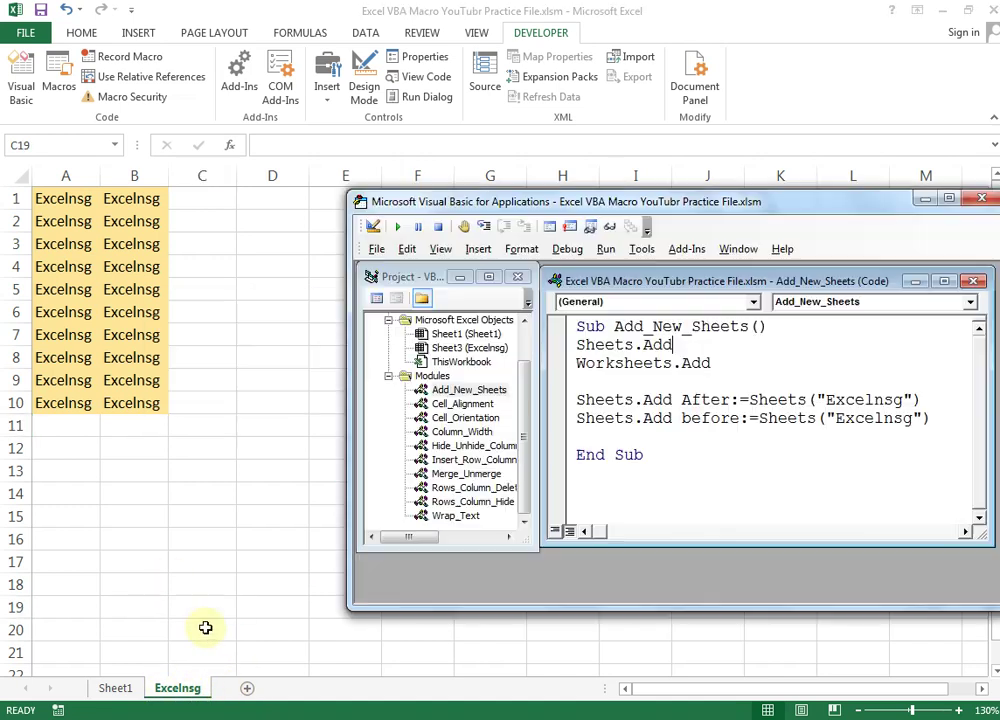
Step: Highlight Sheets.Add and its After:=Sheets("Excelnsg") argument on the Add After line
drag(577, 400, 667, 399)
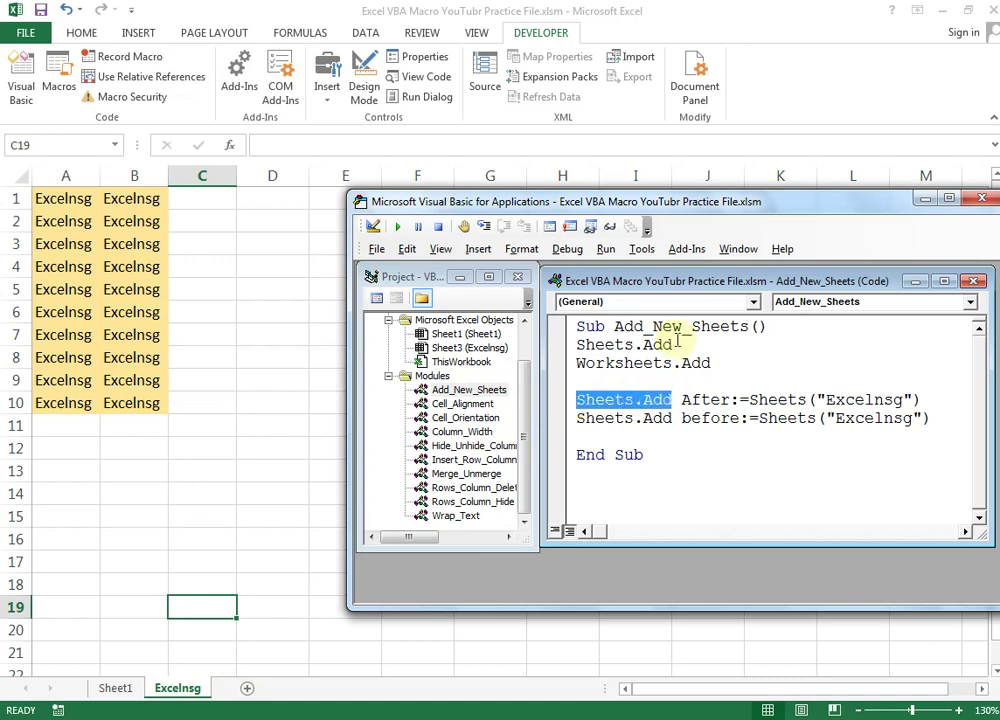
drag(686, 343, 577, 344)
drag(671, 400, 577, 400)
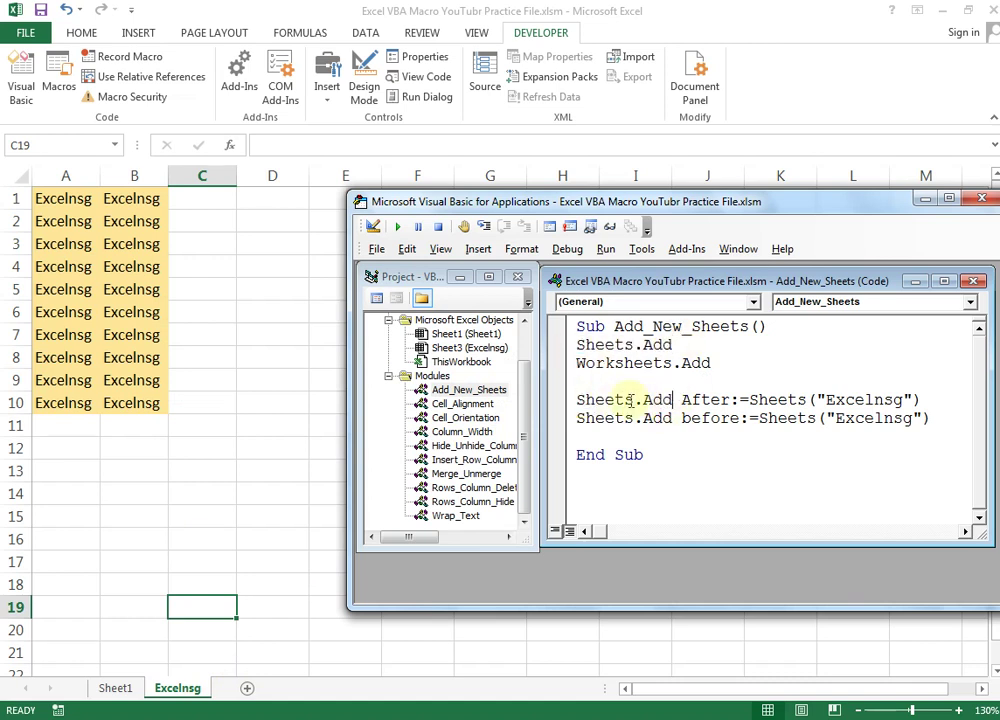
click(675, 400)
drag(675, 399, 584, 400)
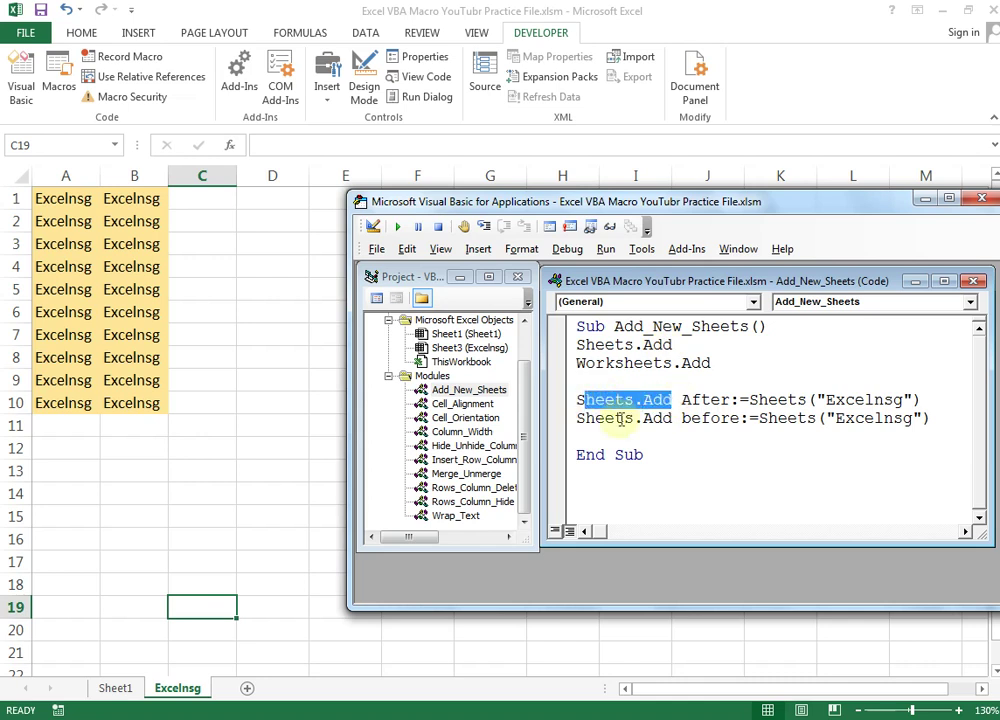
click(705, 460)
drag(682, 400, 931, 397)
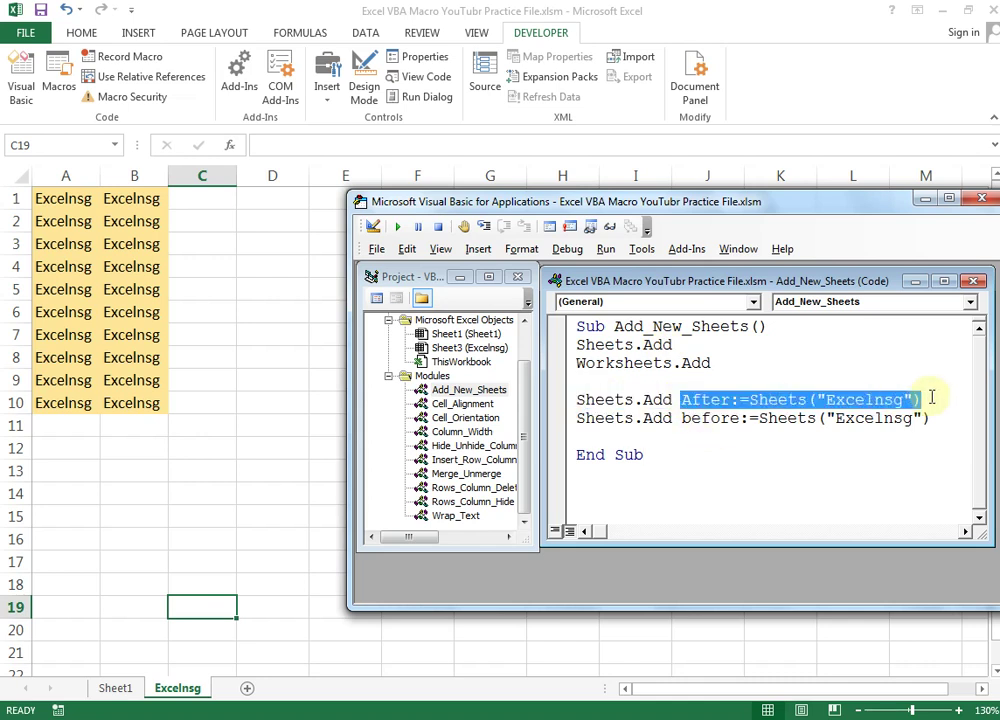
click(660, 456)
Step: Return to the code and highlight the Excelnsg name and the before keyword in the last line
click(179, 685)
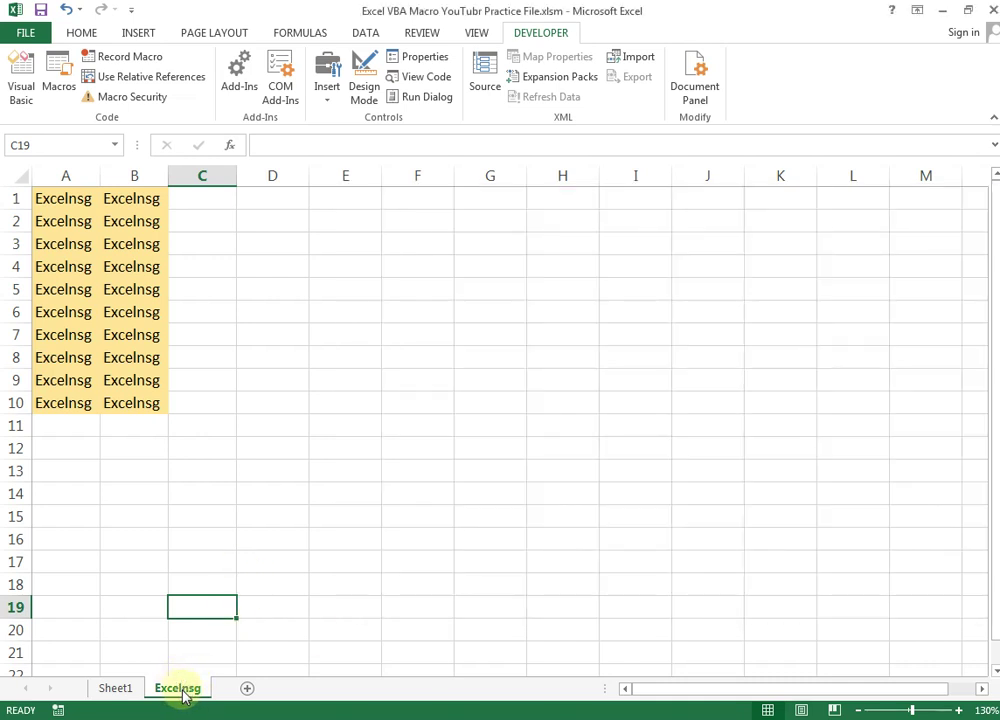
key(alt+F11)
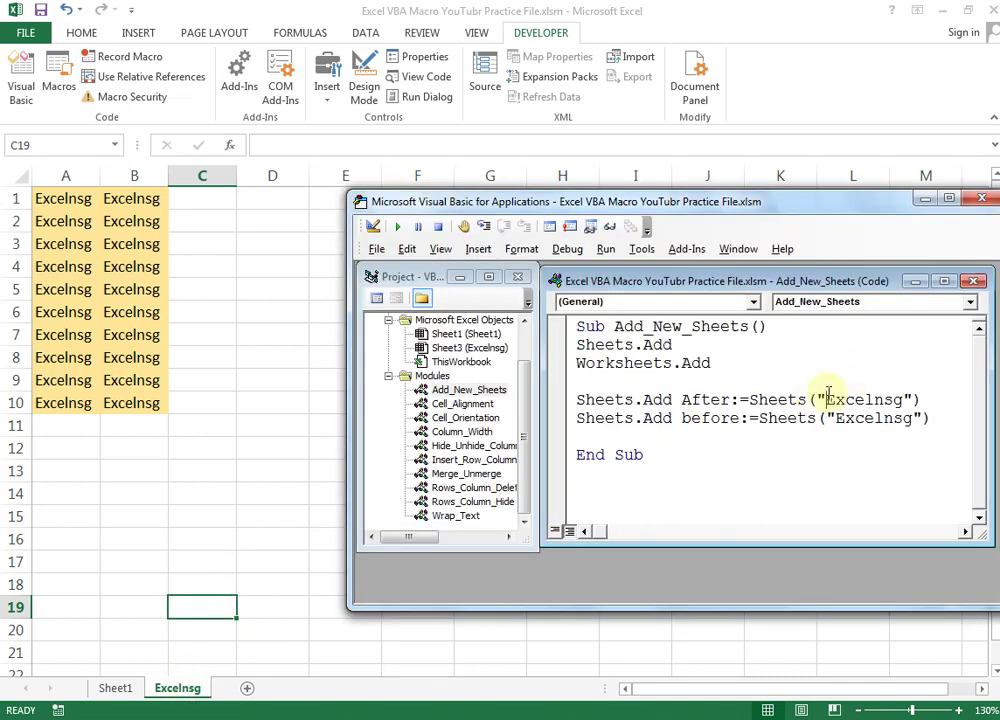
double_click(828, 399)
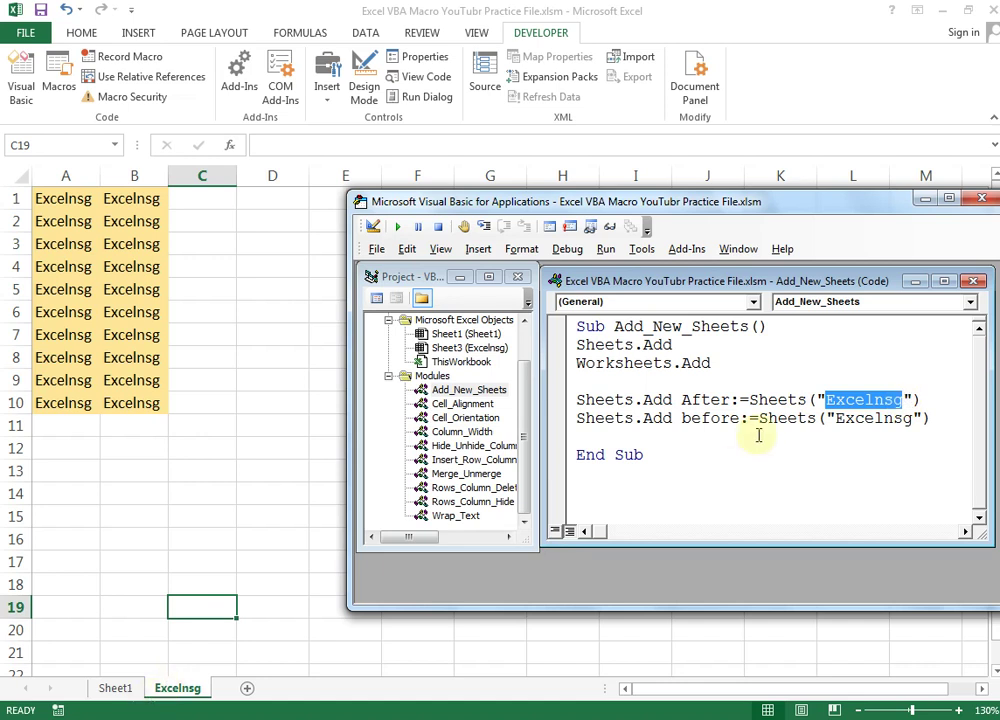
click(690, 399)
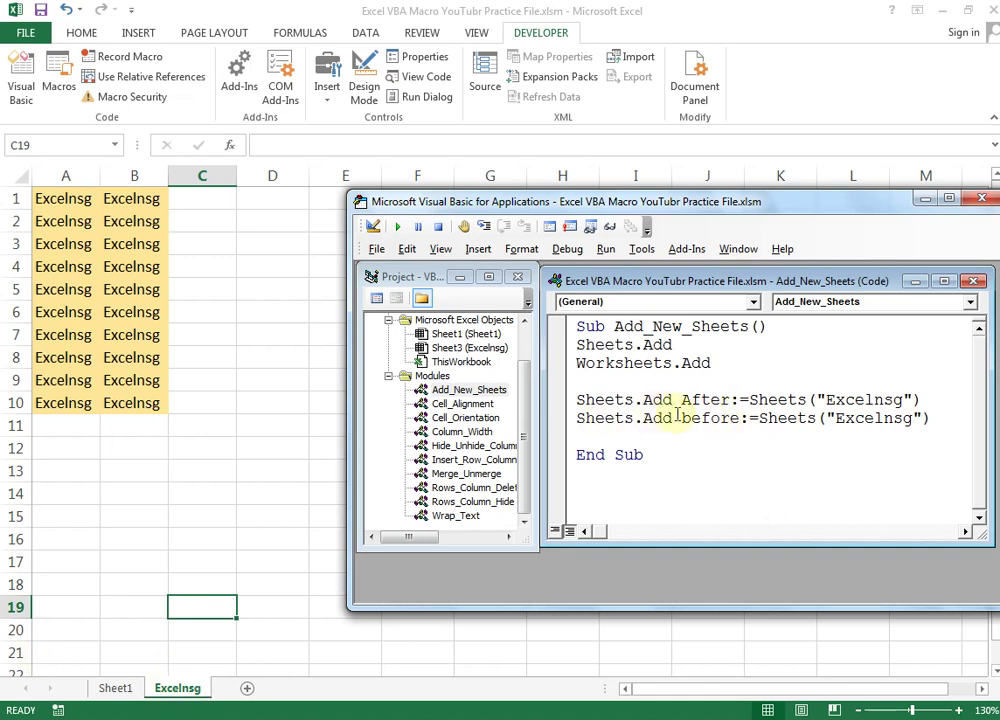
double_click(603, 344)
click(690, 418)
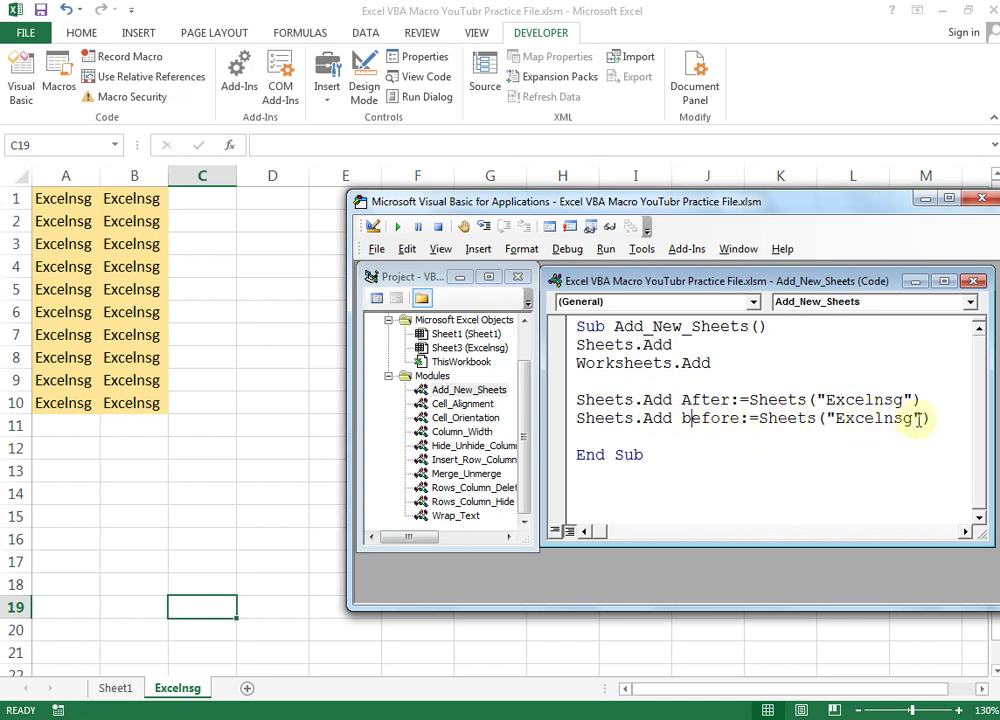
drag(917, 420, 840, 421)
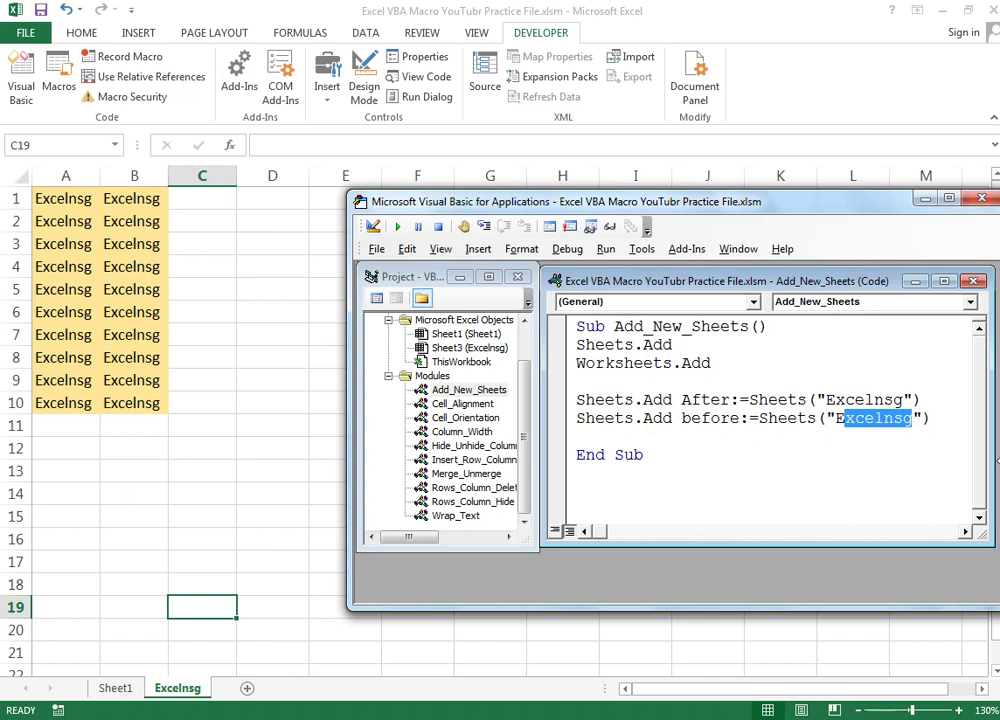
Step: Make Sheet1 the active worksheet and put the caret inside the Add_New_Sheets macro
click(186, 460)
click(118, 688)
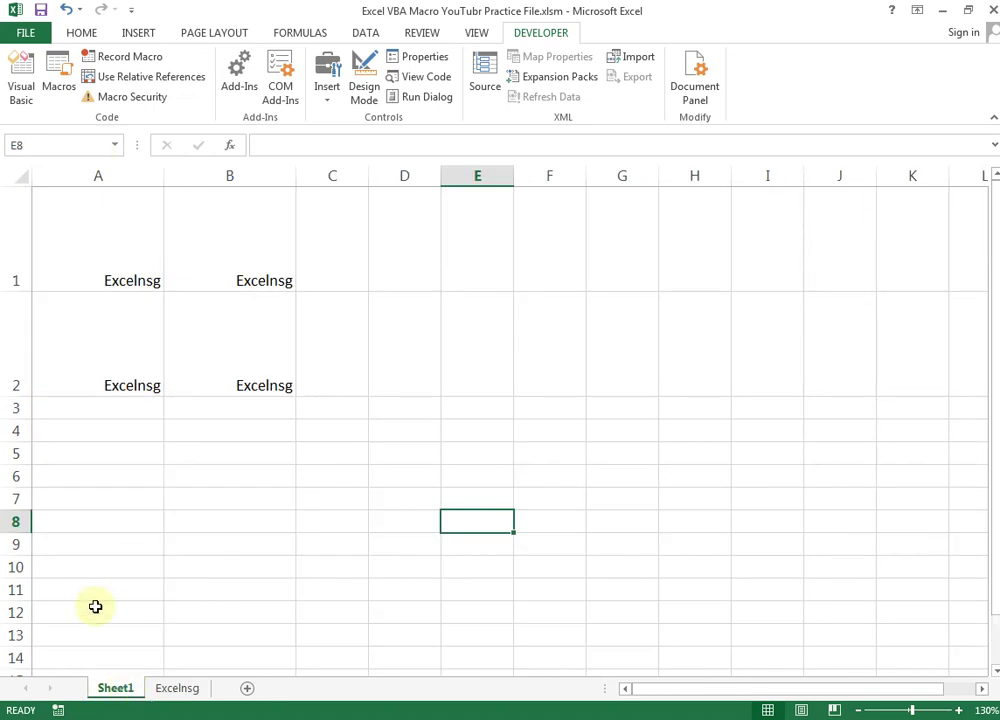
key(alt+F11)
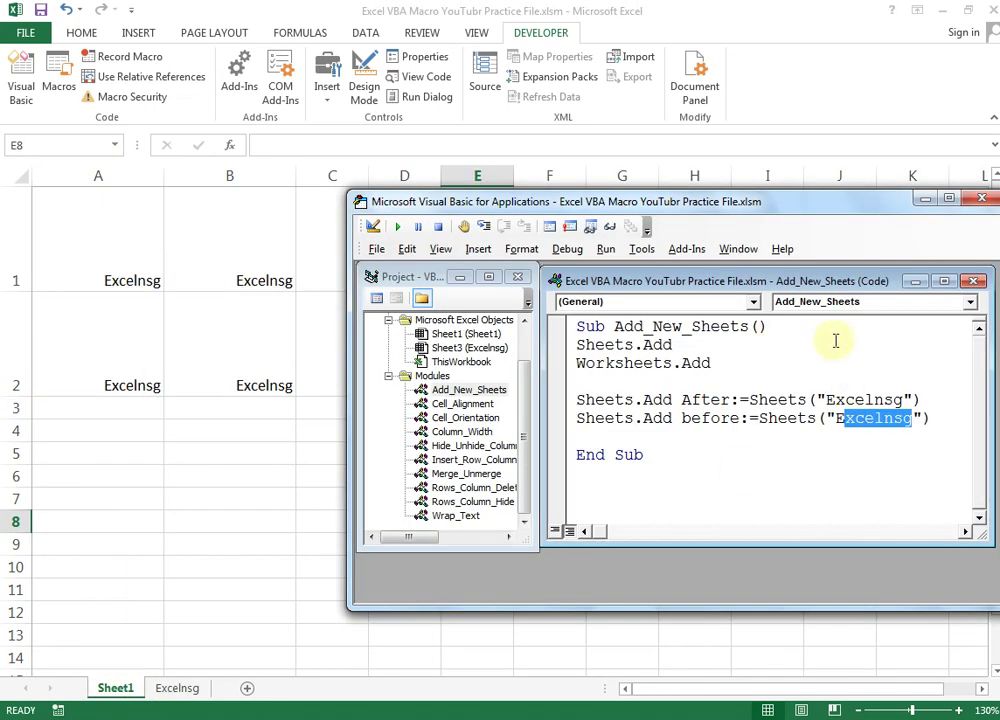
click(855, 343)
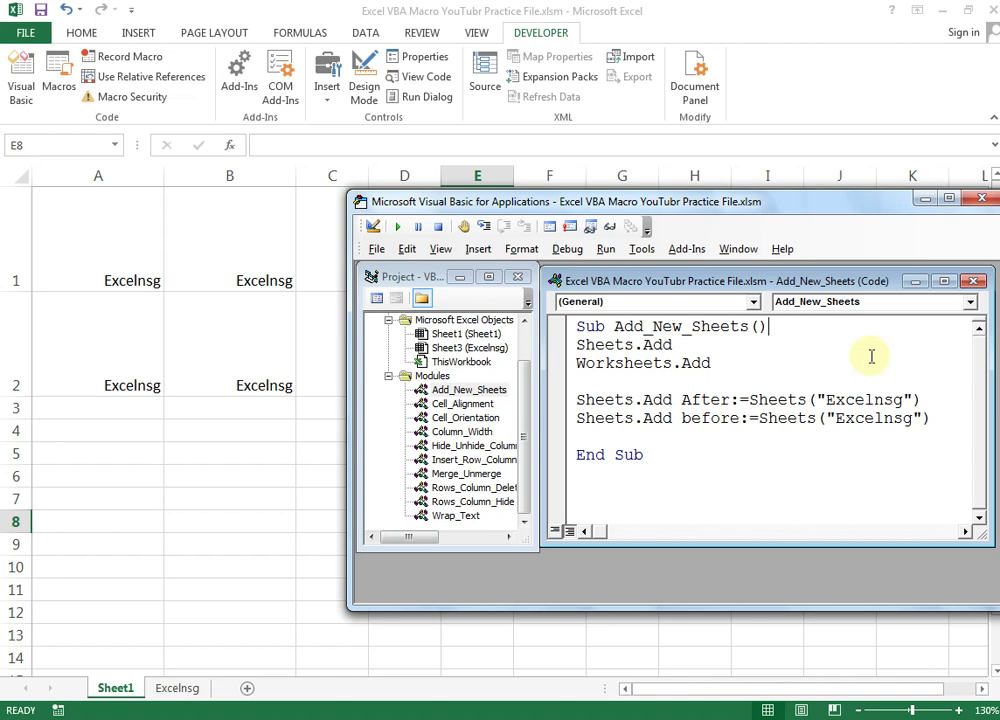
Step: Step with F8 through Sheets.Add and Worksheets.Add, adding Sheet16 and Sheet17
key(F8)
key(F8)
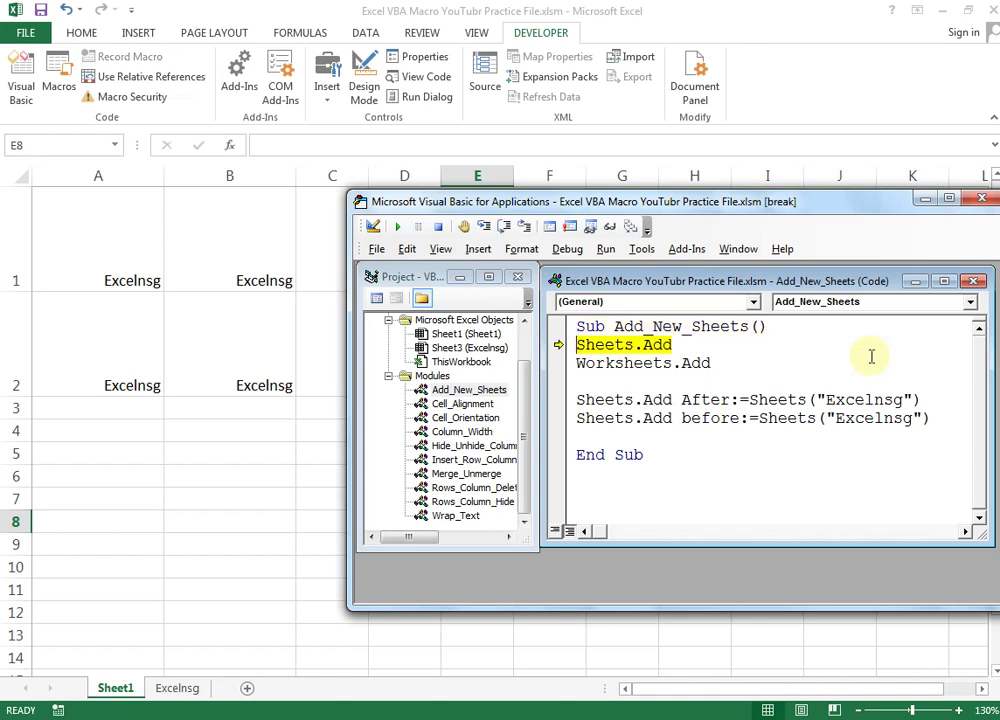
key(F8)
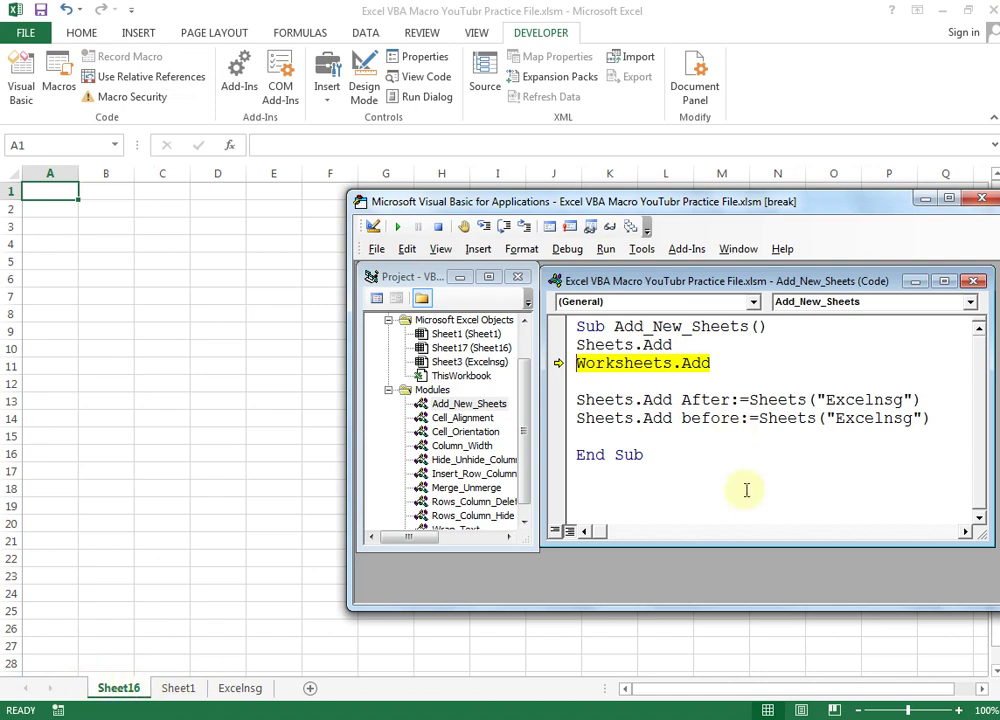
key(F8)
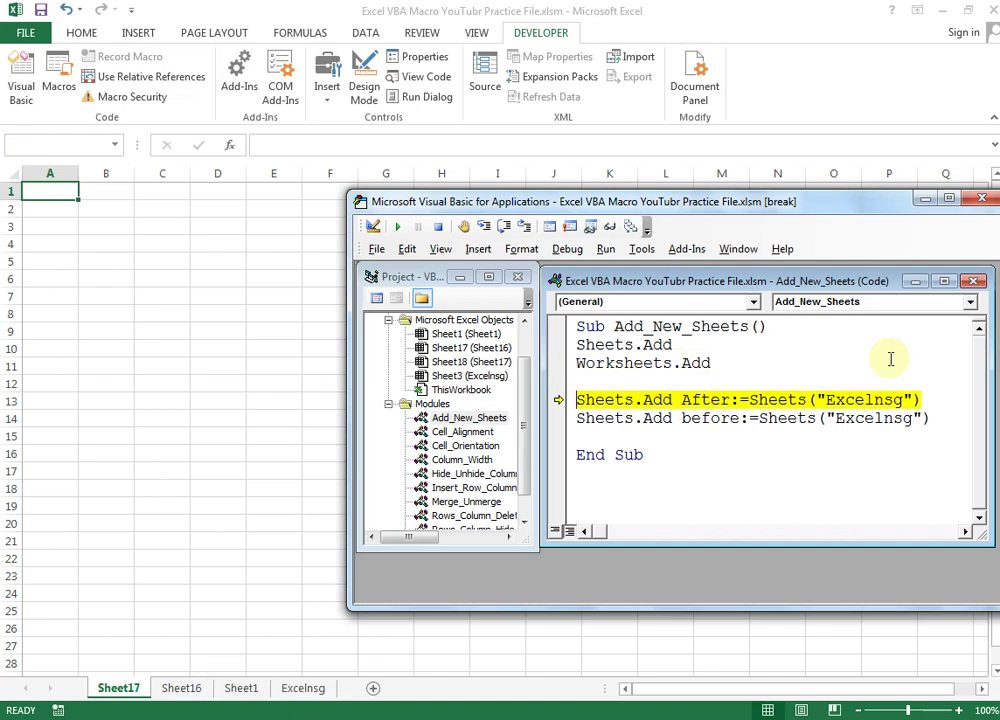
Step: Check the Sheet1, Sheet16, Sheet17 and Excelnsg tabs, then return to the VBA code
click(241, 695)
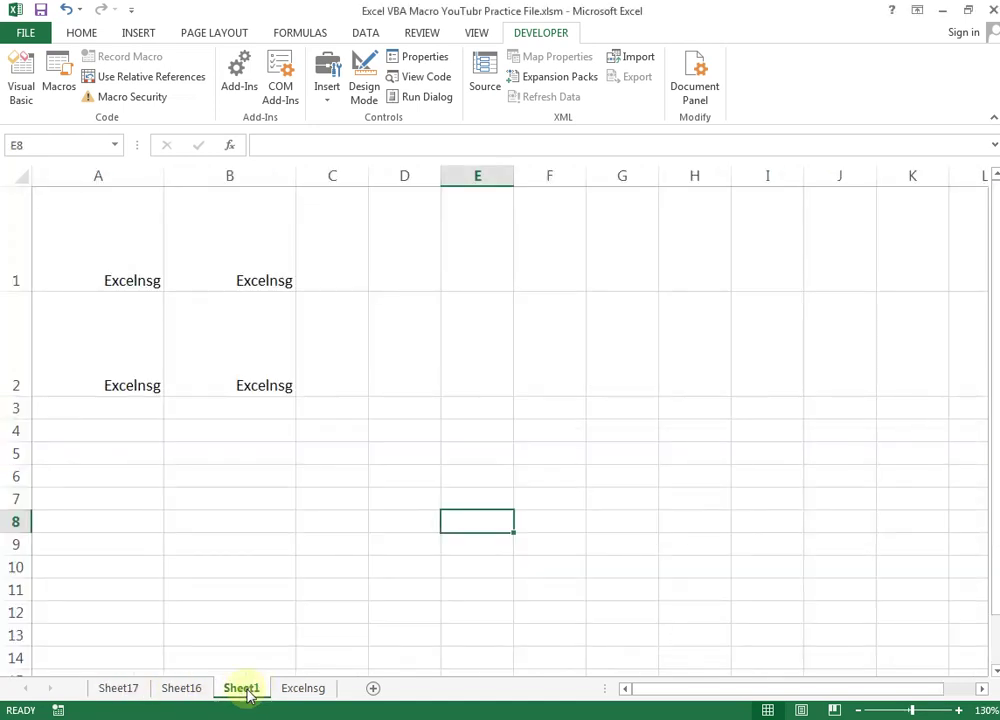
click(183, 688)
click(117, 688)
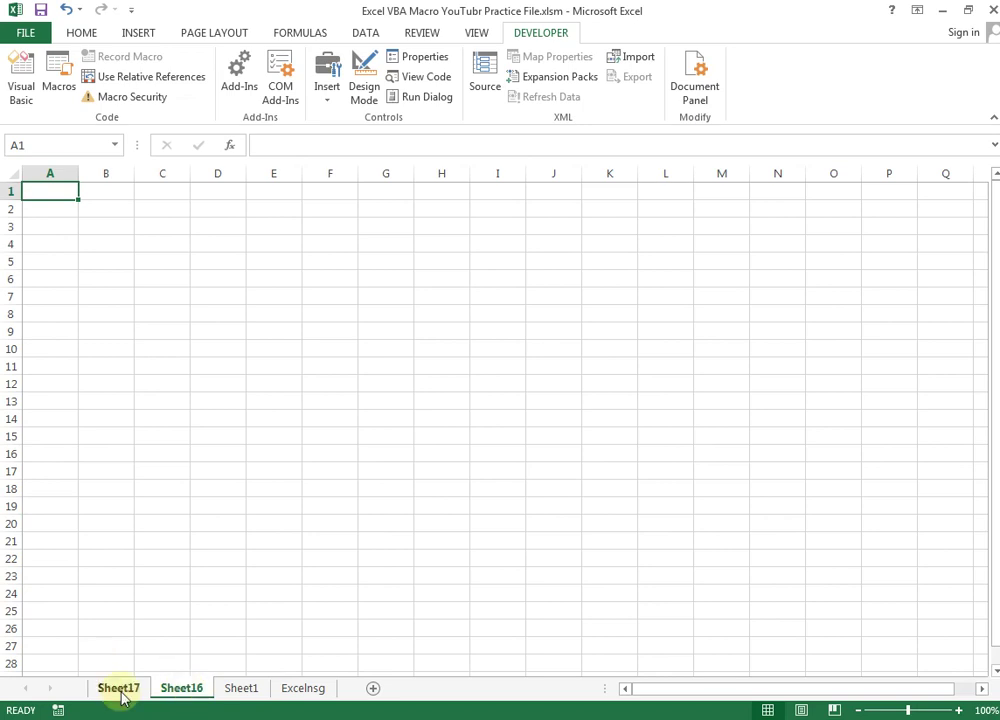
click(305, 688)
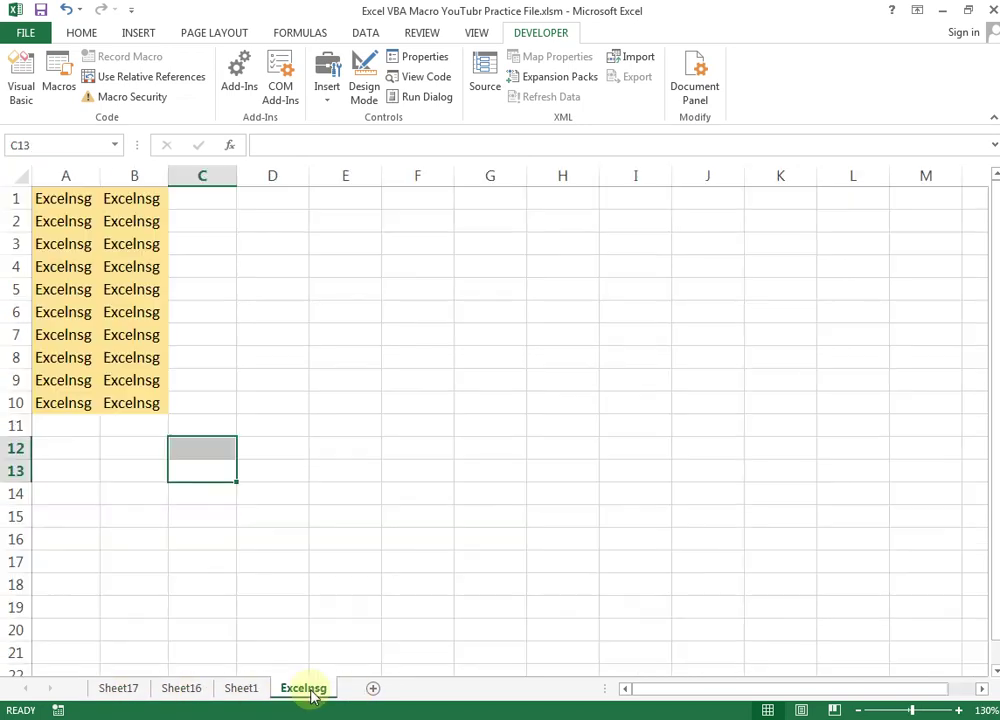
click(324, 420)
key(alt+F11)
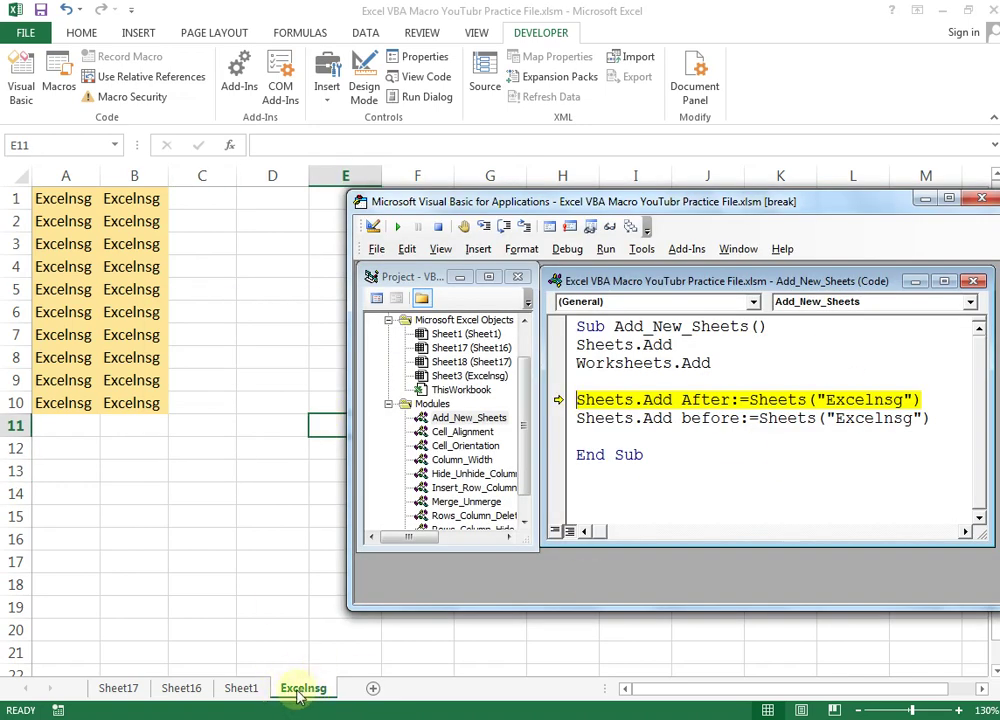
click(264, 564)
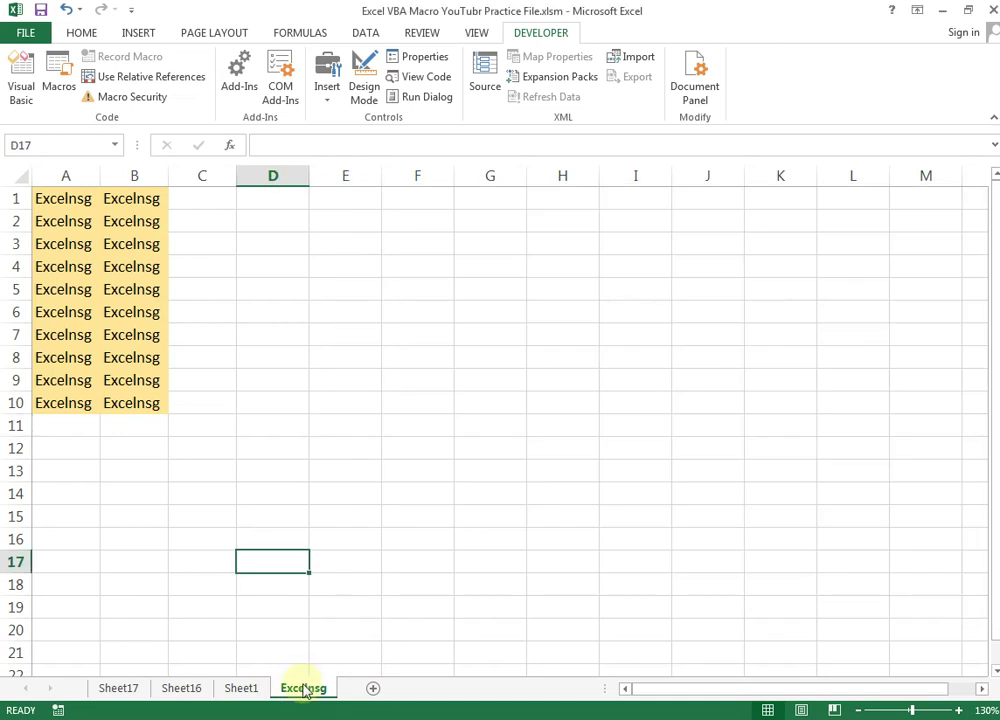
key(alt+Tab)
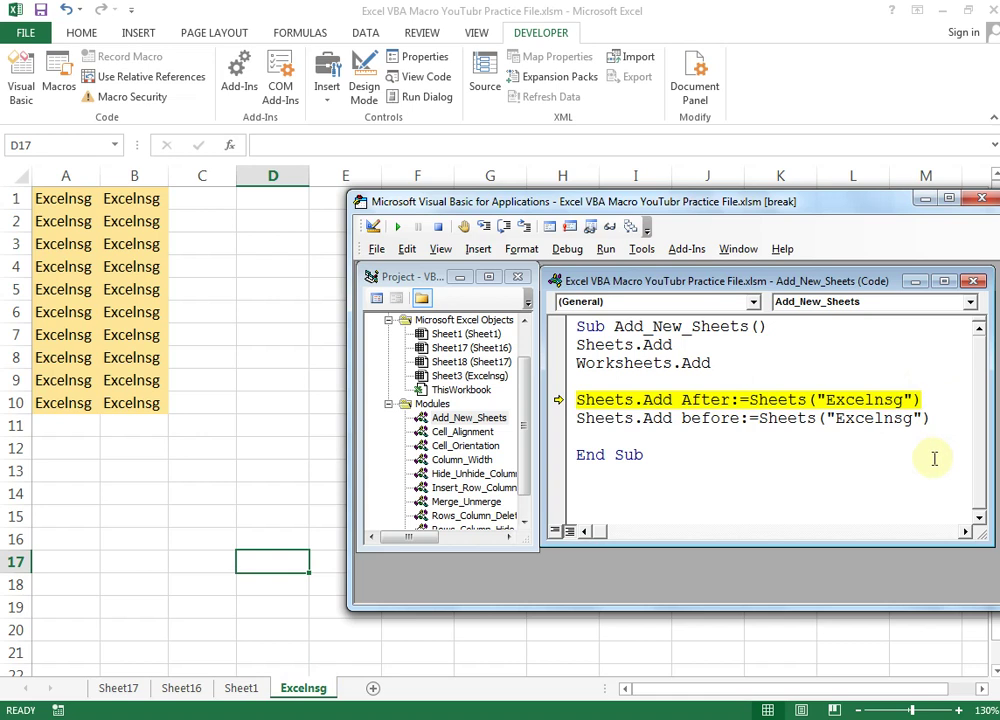
Step: Run the Sheets.Add After:=Sheets("Excelnsg") line with F8 and inspect the new Sheet18
key(F8)
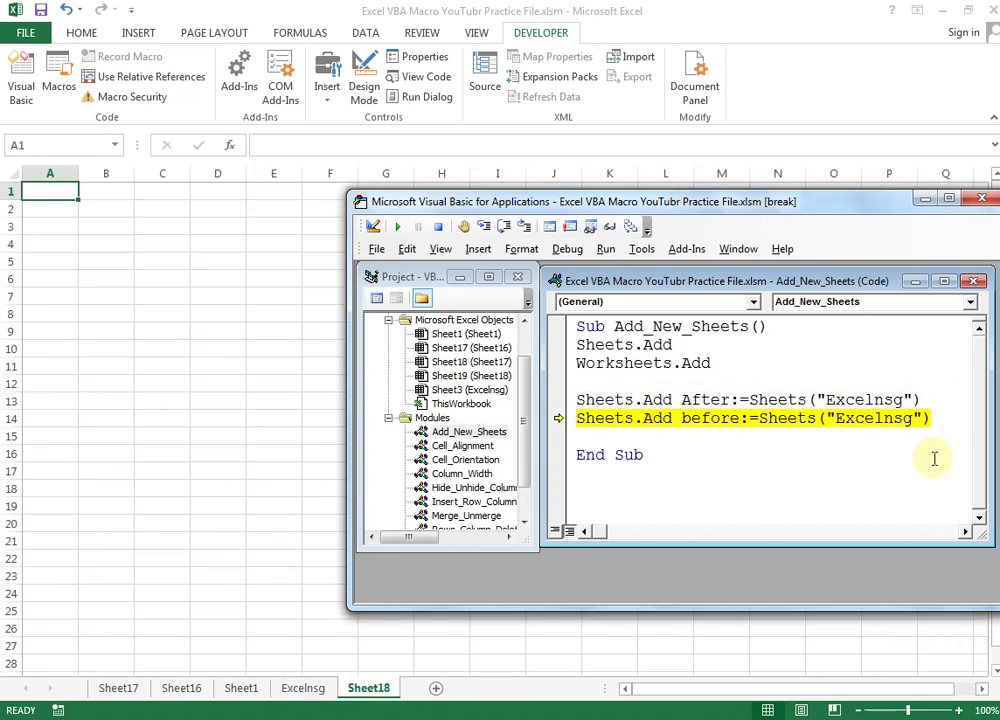
click(310, 687)
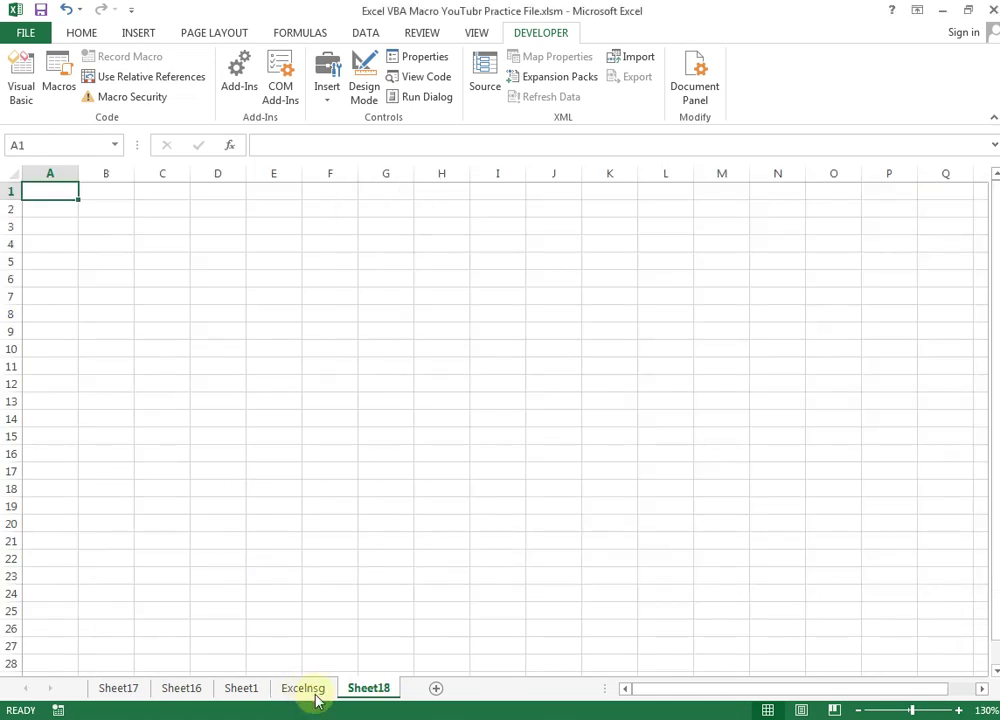
click(368, 688)
key(alt+F11)
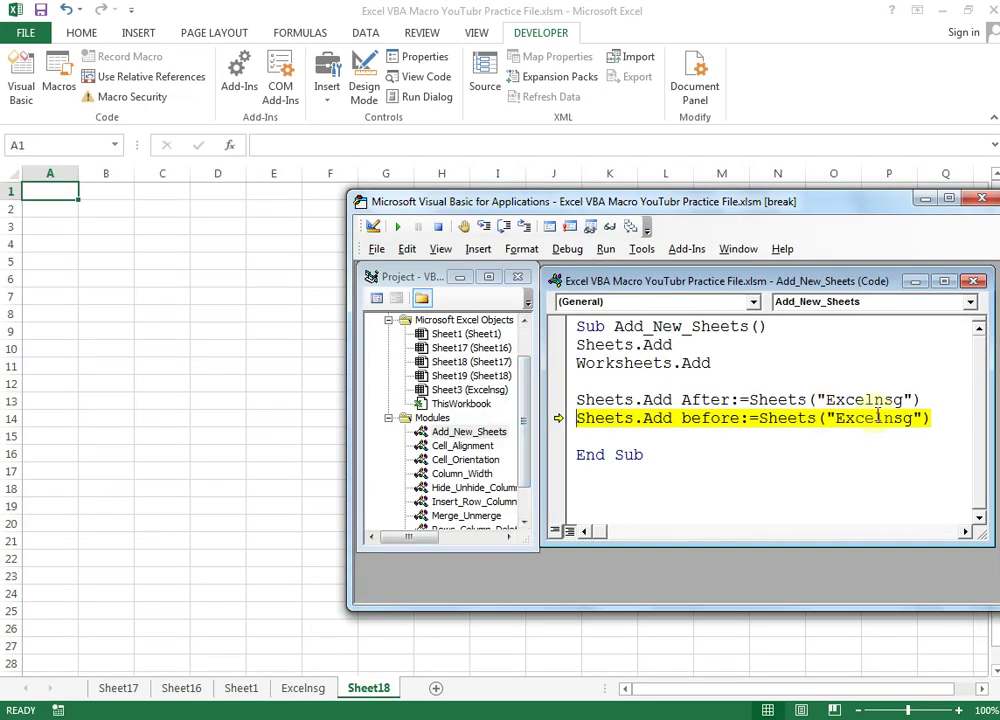
Step: Compare the Excelnsg and Sheet17 tabs and highlight Excelnsg in the before line
click(306, 690)
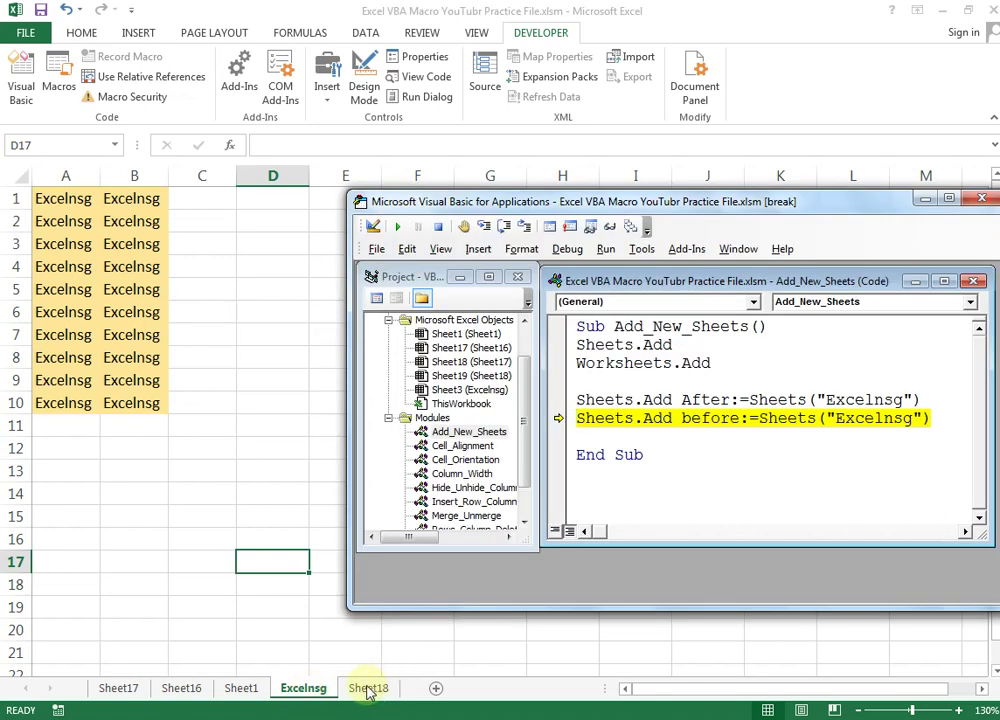
click(140, 692)
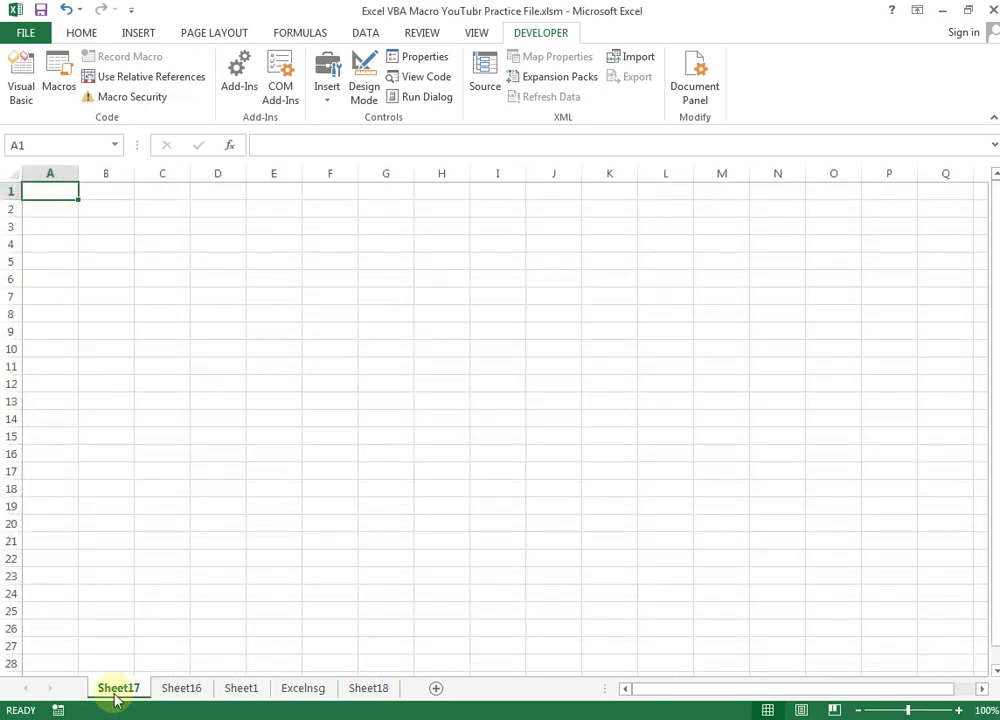
key(alt+Tab)
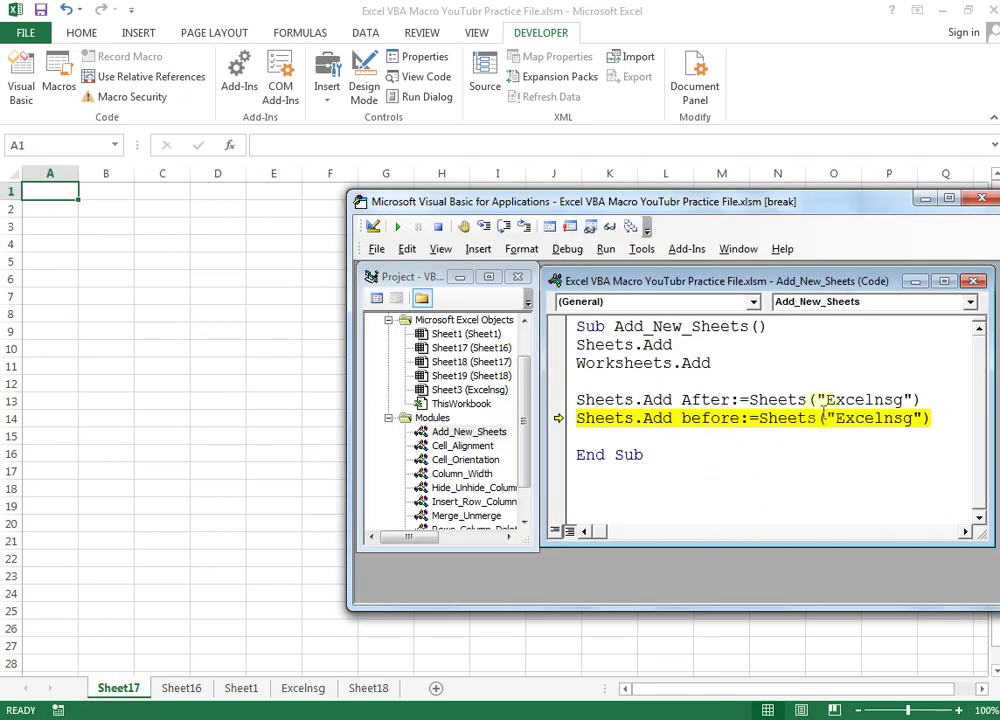
drag(834, 416, 915, 418)
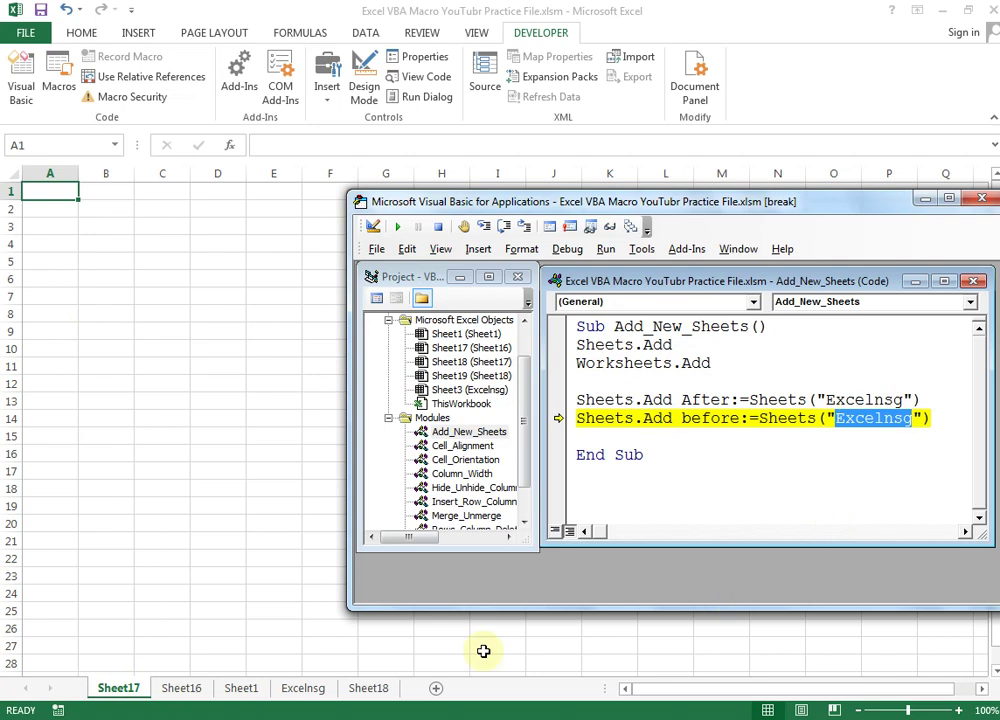
click(292, 689)
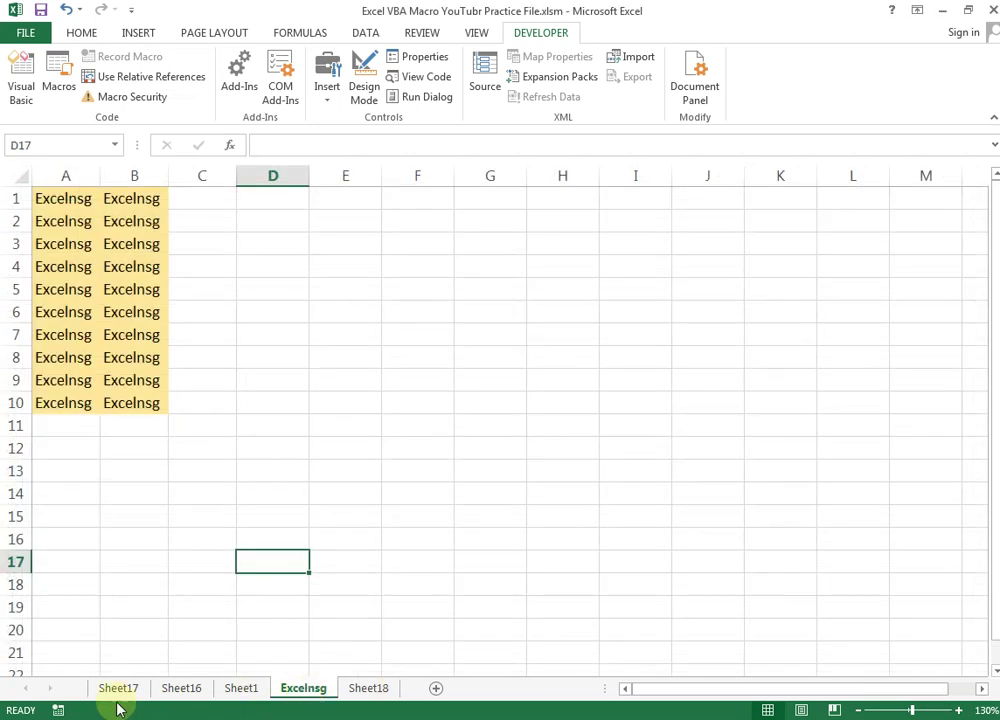
click(120, 690)
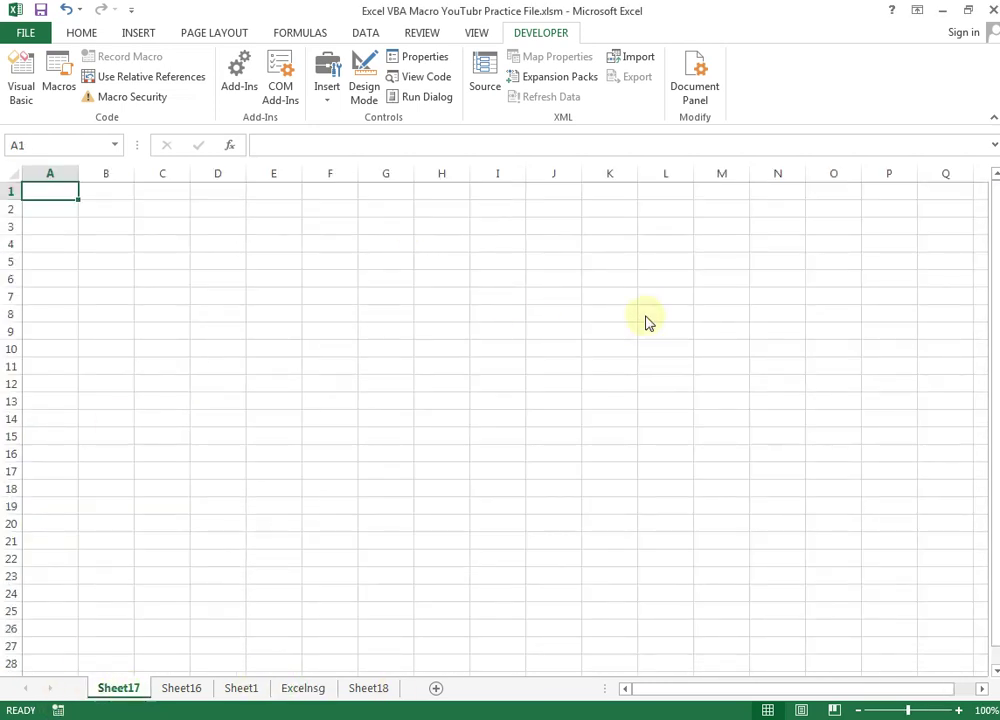
key(alt+F11)
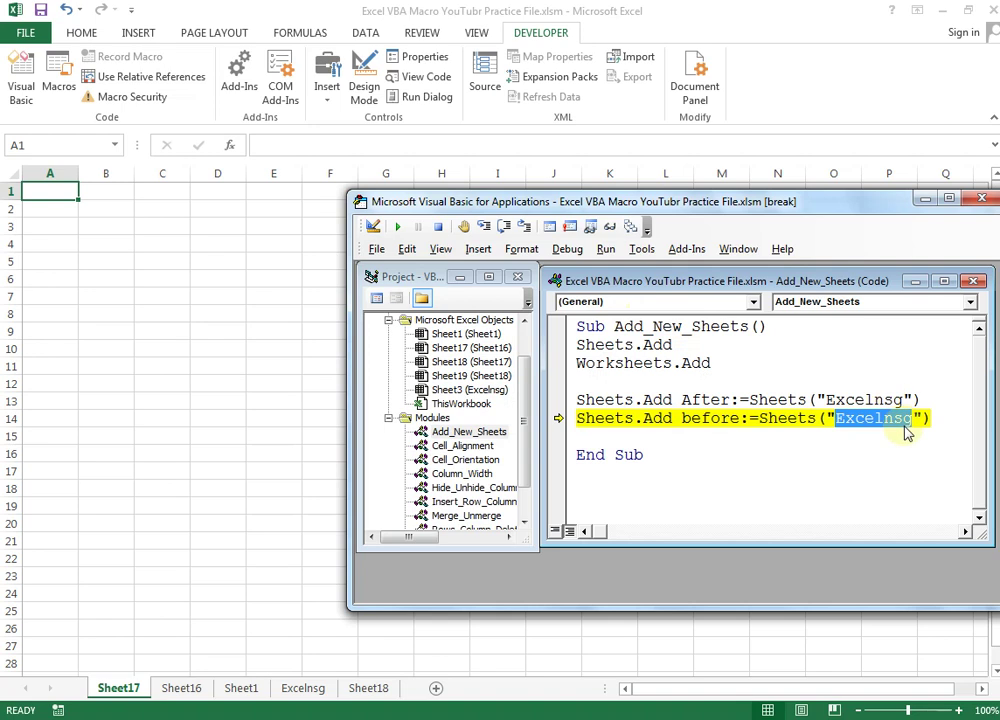
Step: Run the Sheets.Add before:=Sheets("Excelnsg") line with F8 and highlight Excelnsg in the code
key(F8)
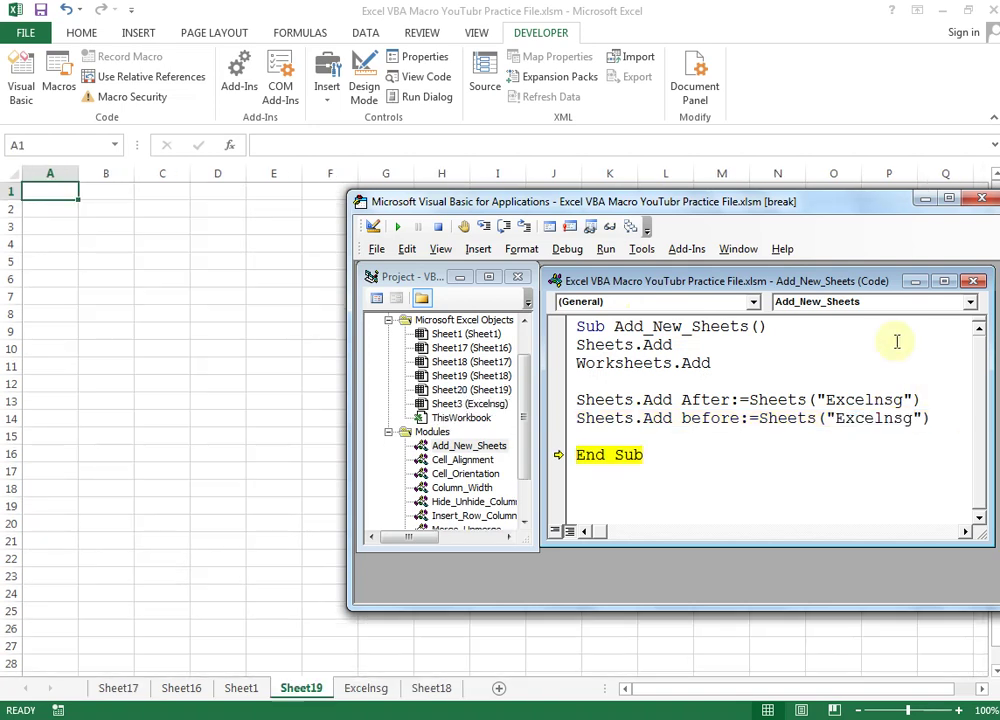
click(367, 698)
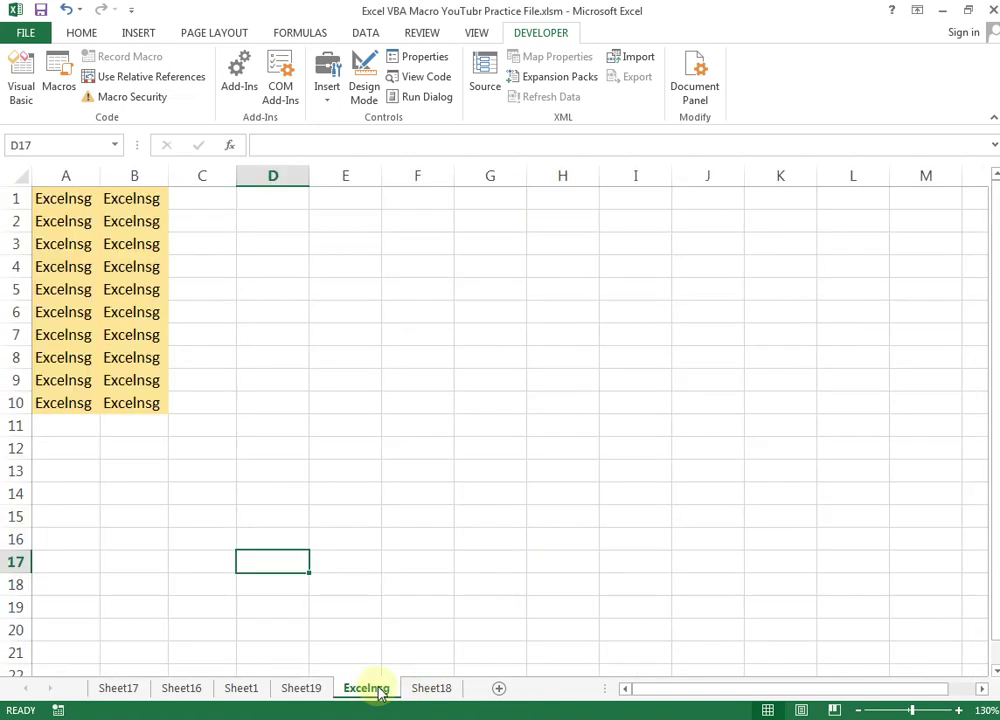
key(alt+F11)
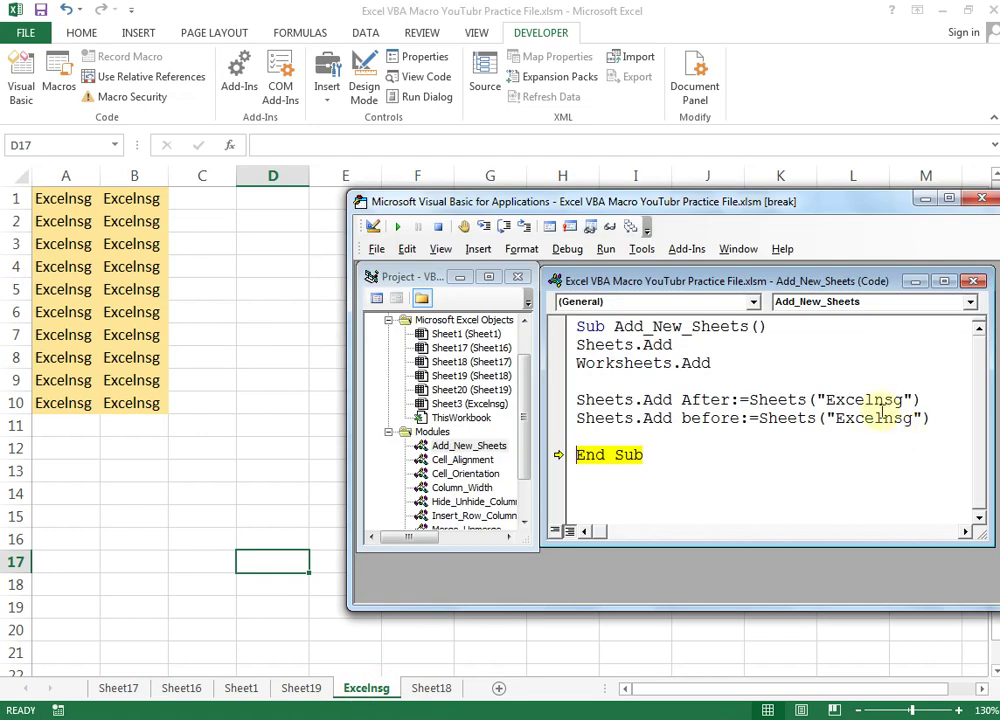
double_click(838, 420)
Step: Check the new Sheet19 tab, then step the macro through to End Sub
click(297, 688)
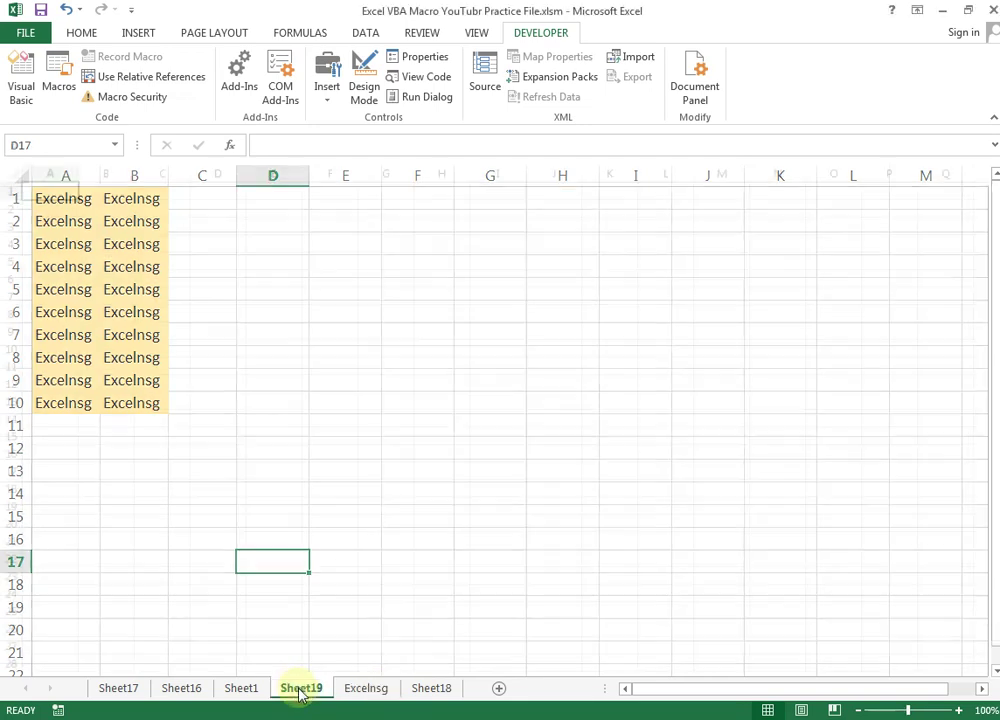
click(304, 382)
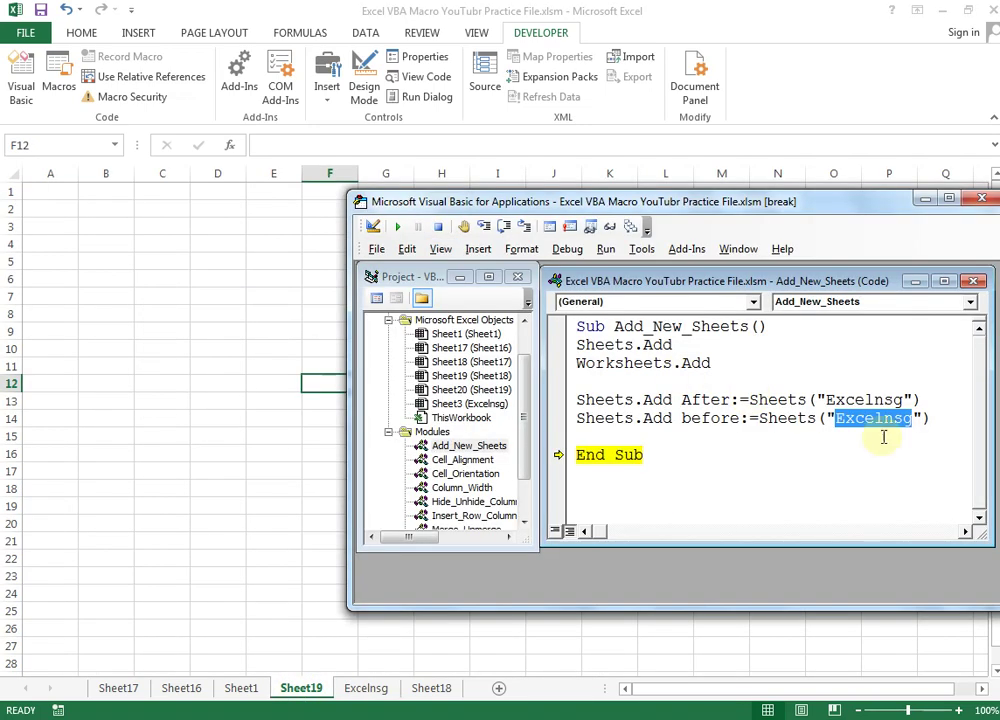
click(933, 441)
key(F8)
click(935, 411)
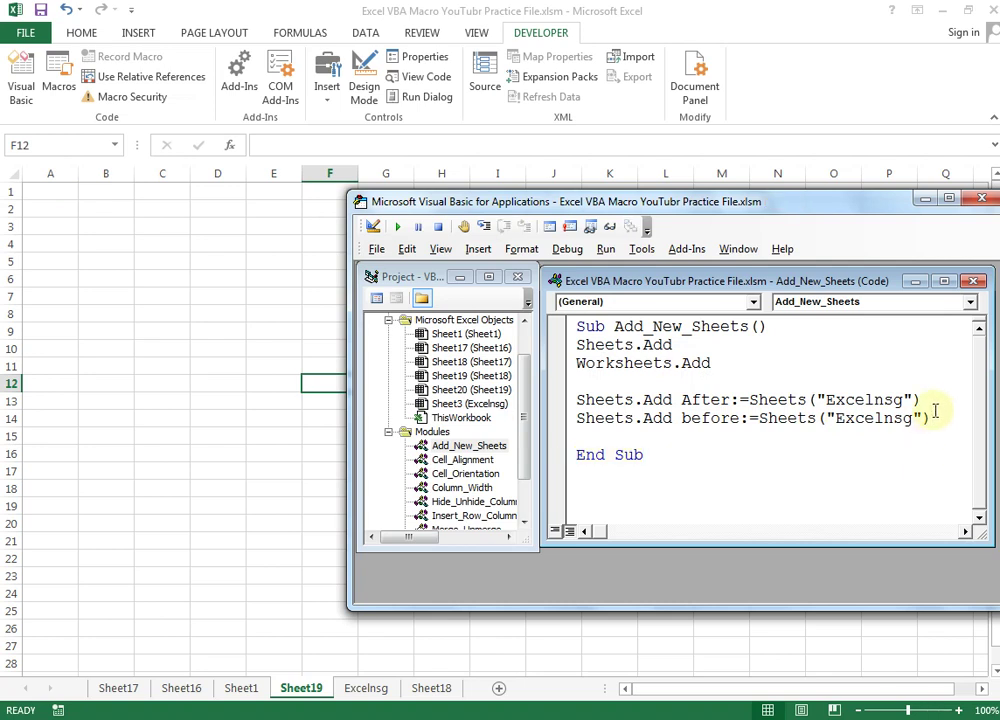